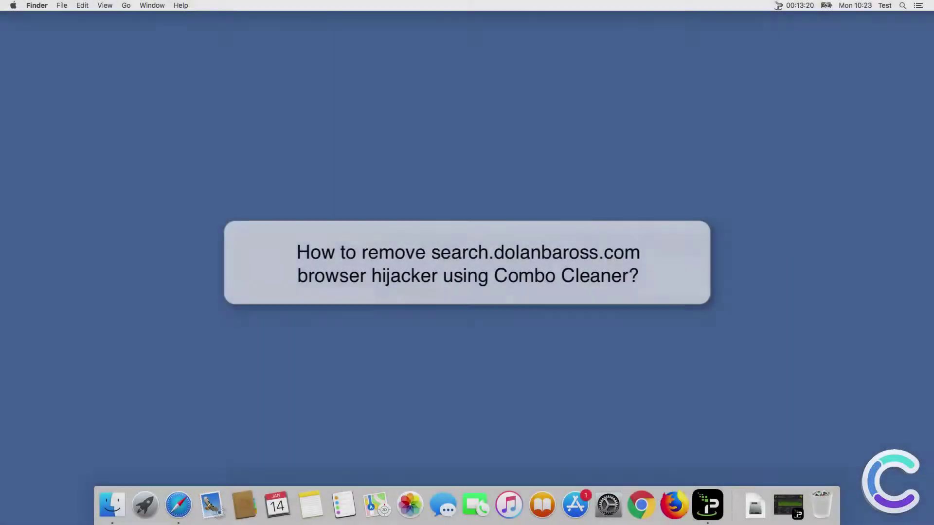
In Safari, search for 'search query' from the start page and a new tab, then close Safari
left_click(185, 501)
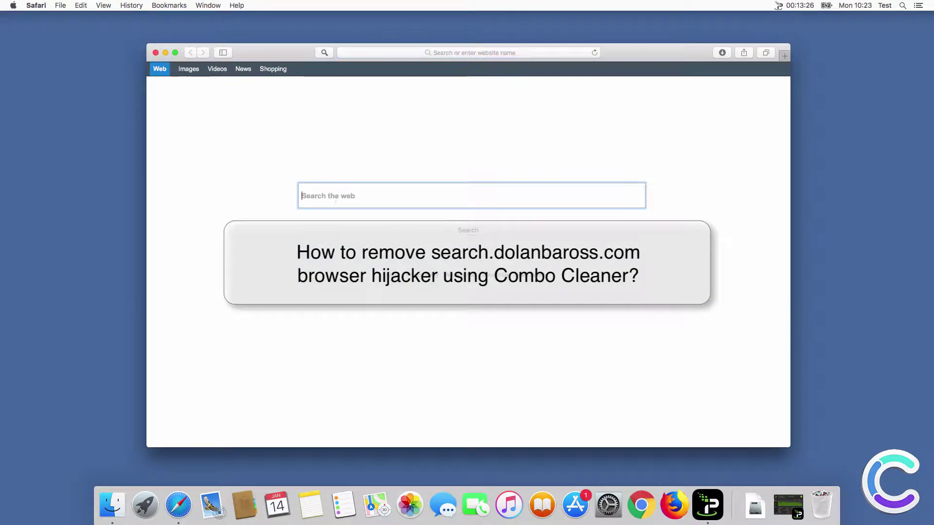
type("search query")
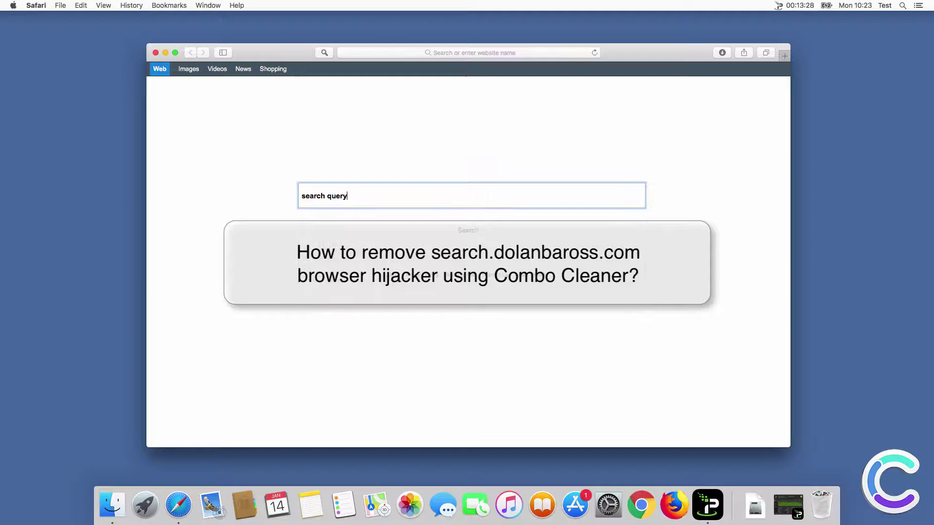
key("Return")
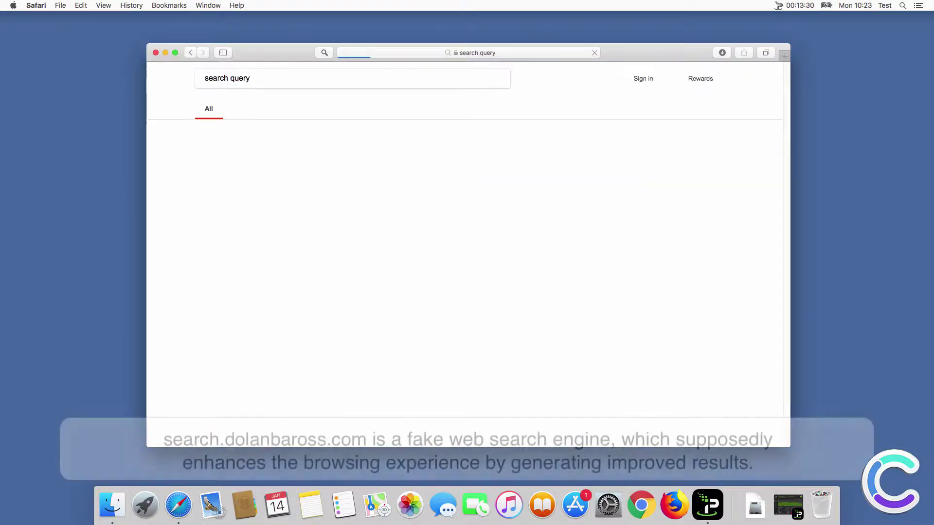
left_click(785, 57)
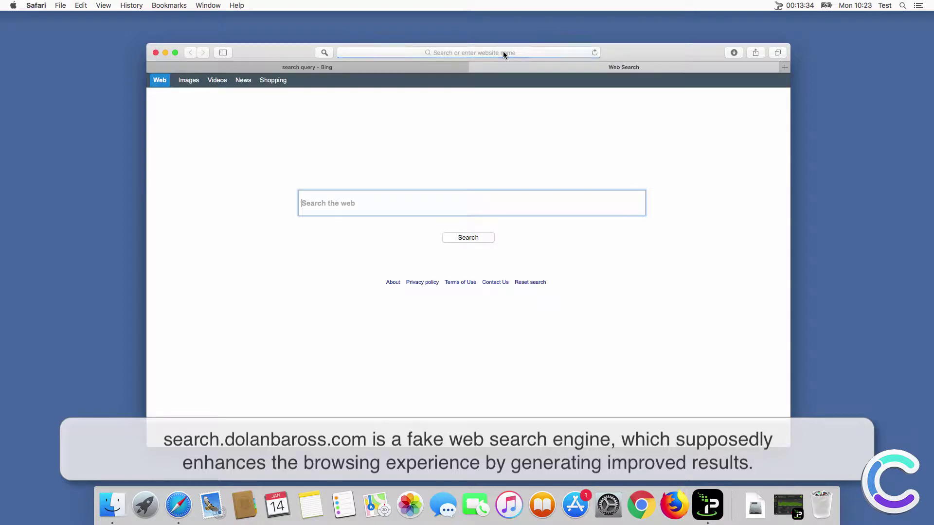
left_click(503, 51)
type("search query")
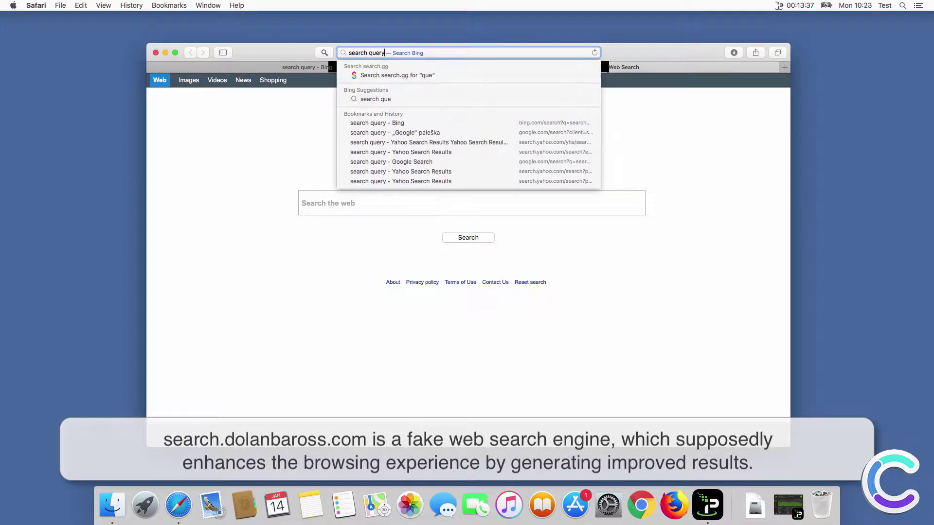
key("Return")
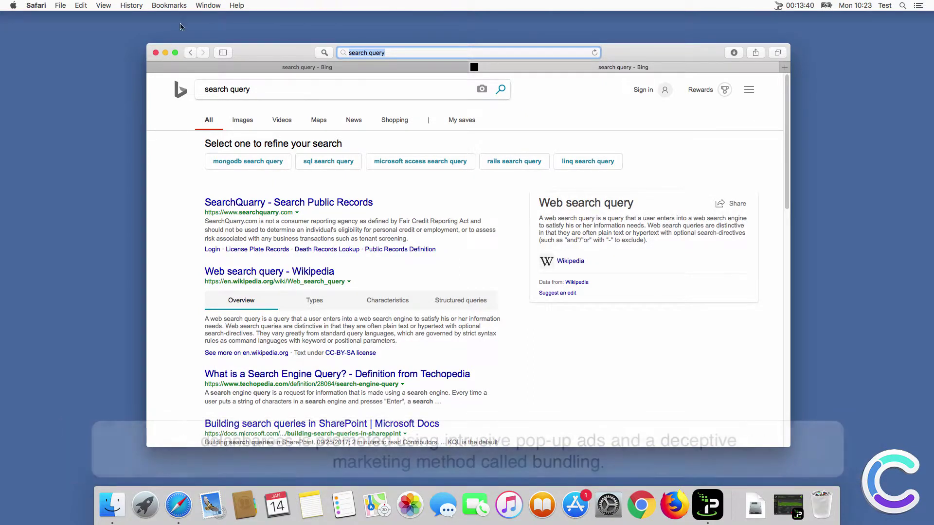
left_click(155, 53)
Try a 'search query' search in Chrome and then Firefox, closing each window
left_click(642, 501)
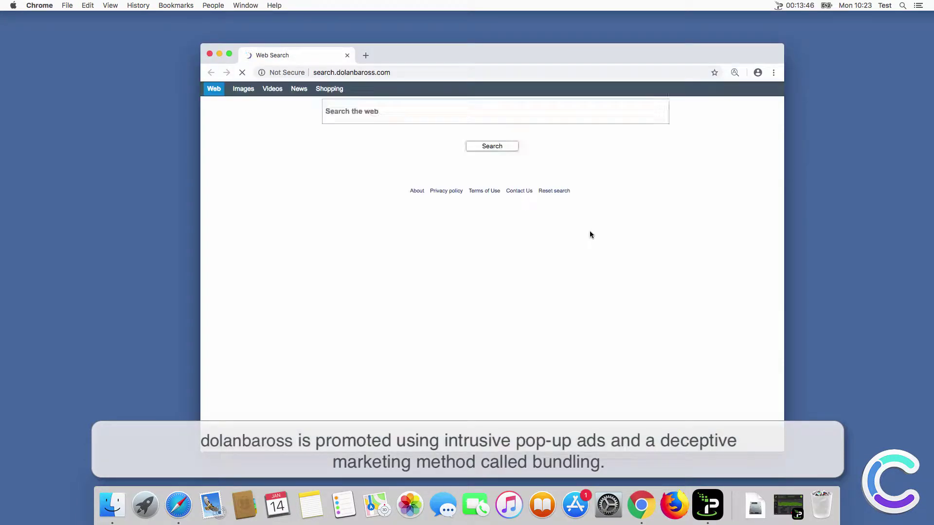
type("s")
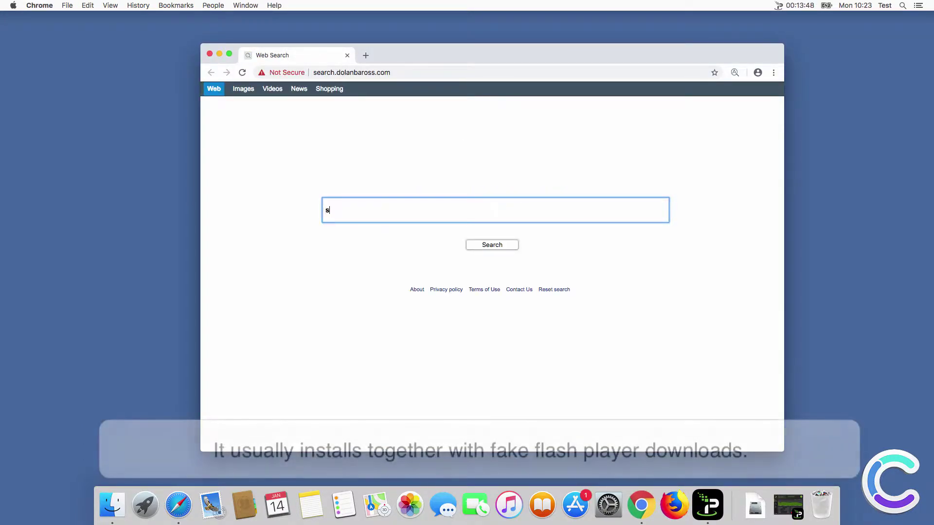
type("earch query")
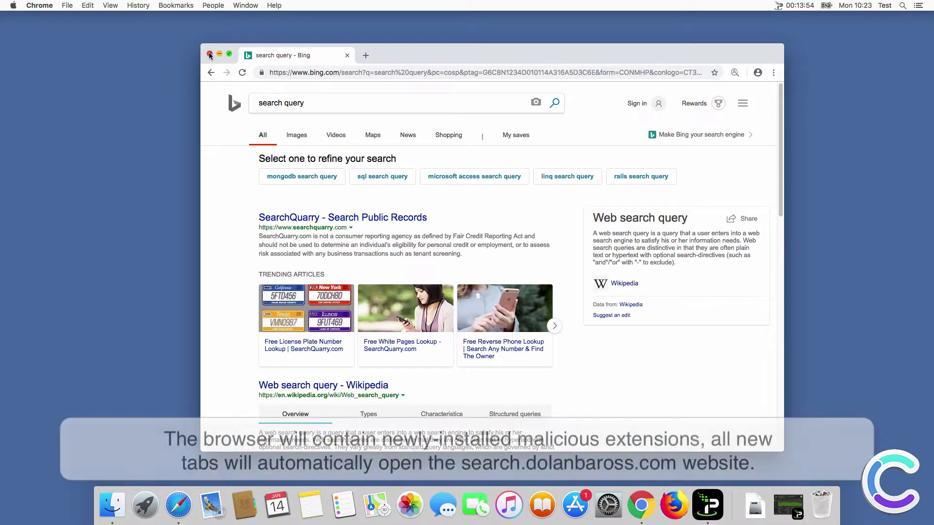
key("super+w")
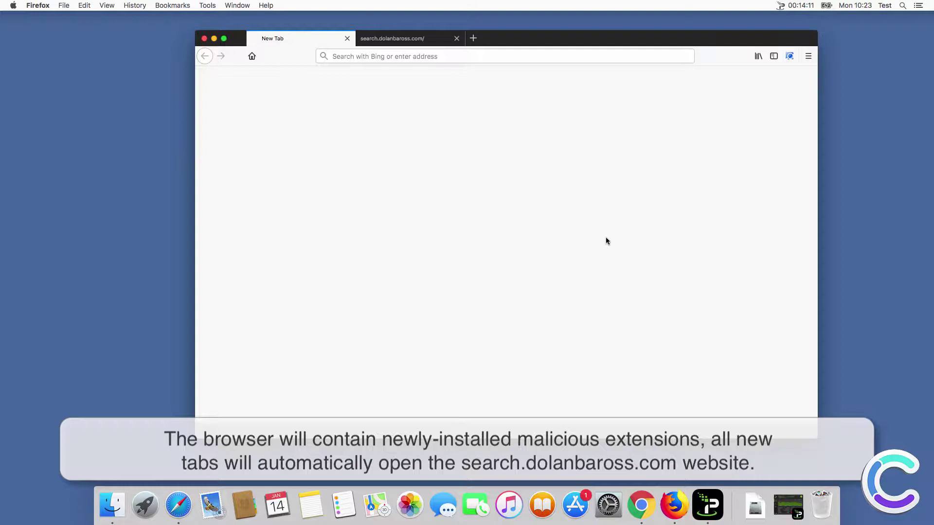
left_click(347, 39)
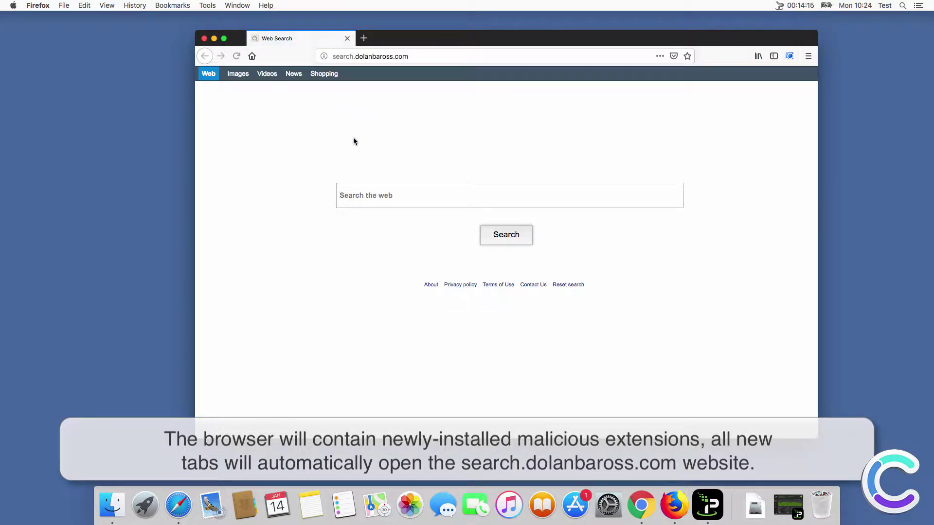
left_click(377, 197)
type("search query")
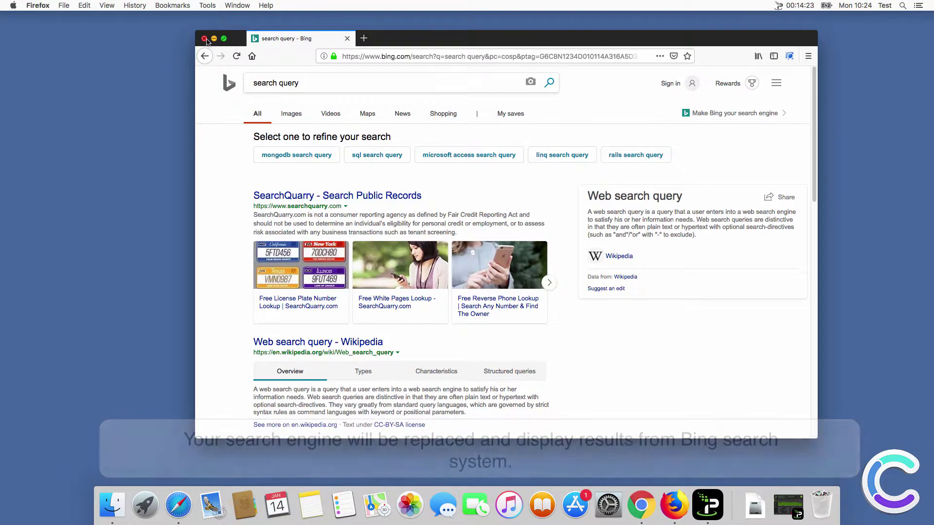
key("super+w")
left_click(331, 266)
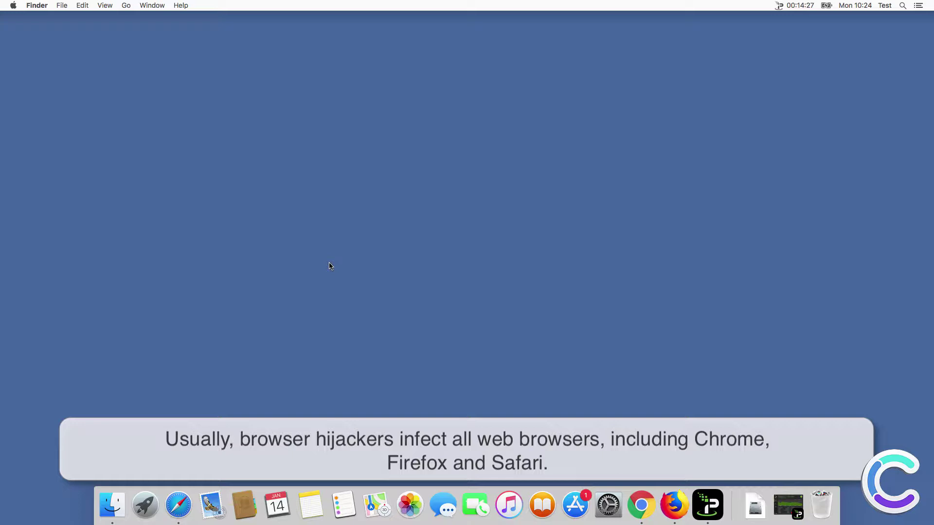
left_click(178, 514)
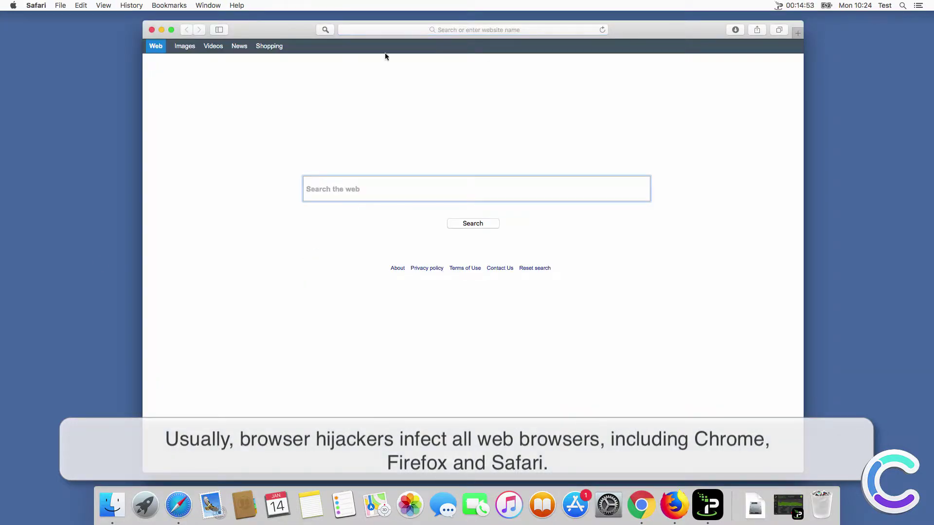
left_click(392, 29)
type("www.")
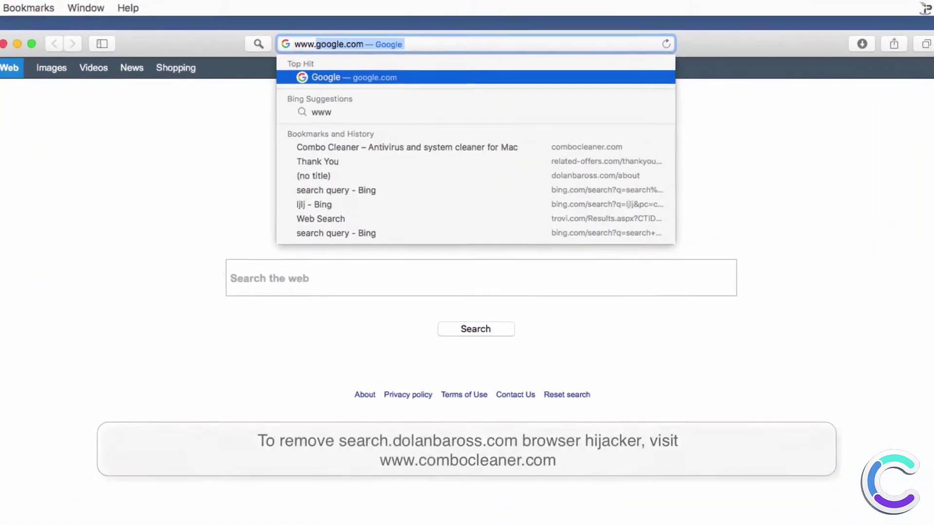
type("comb")
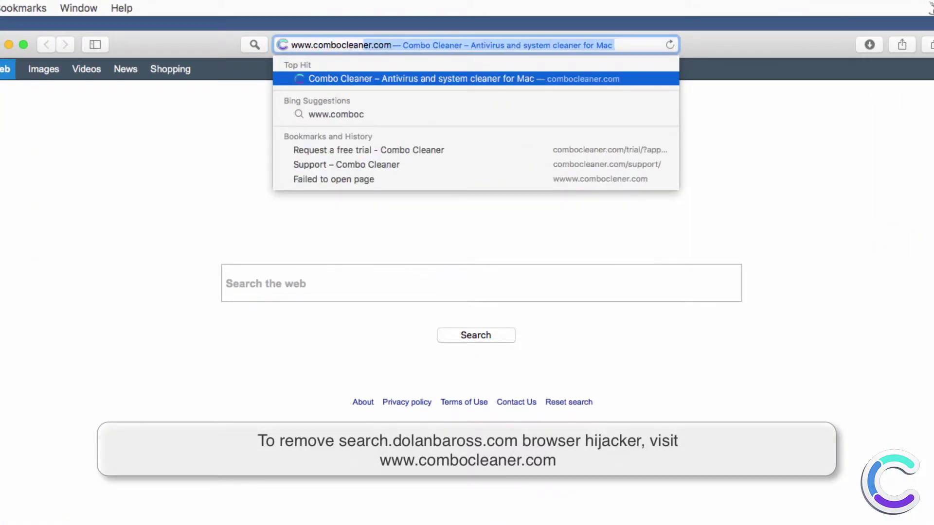
type("ocleaner.com")
key("Return")
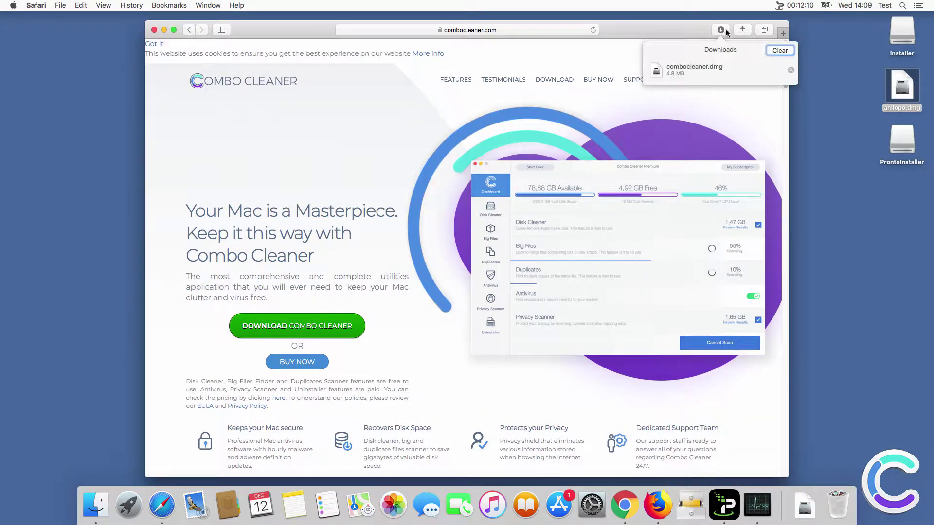
Open combocleaner.dmg from Downloads, drag Combo Cleaner into Applications, and close both Finder windows
left_click(791, 70)
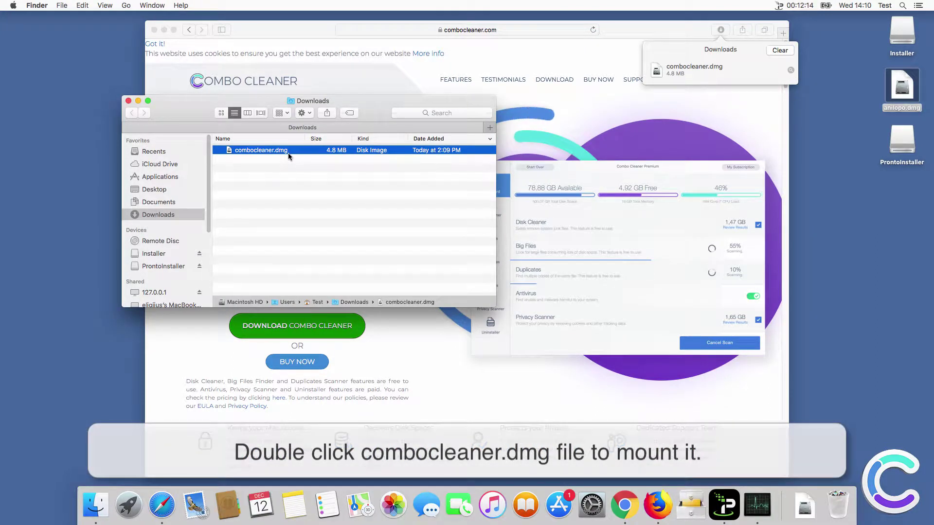
double_click(288, 151)
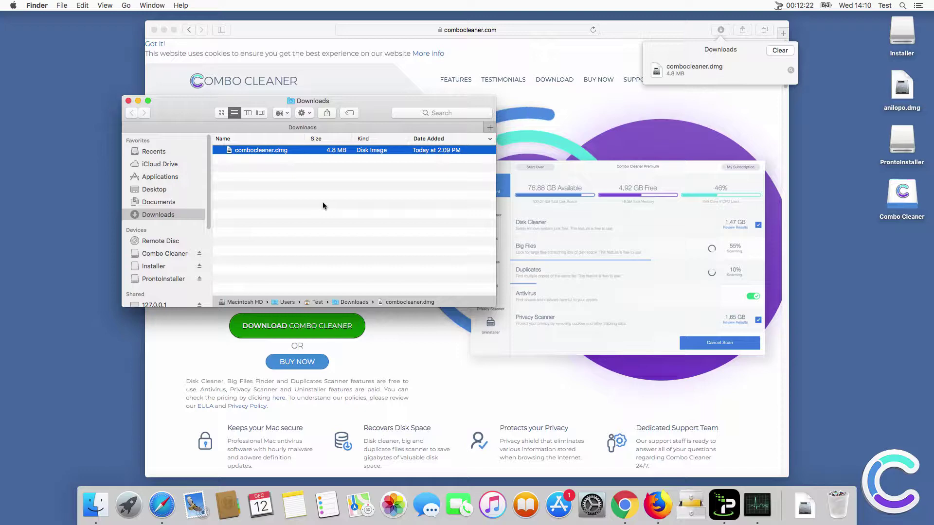
left_click(535, 182)
left_click_drag(534, 183, 676, 174)
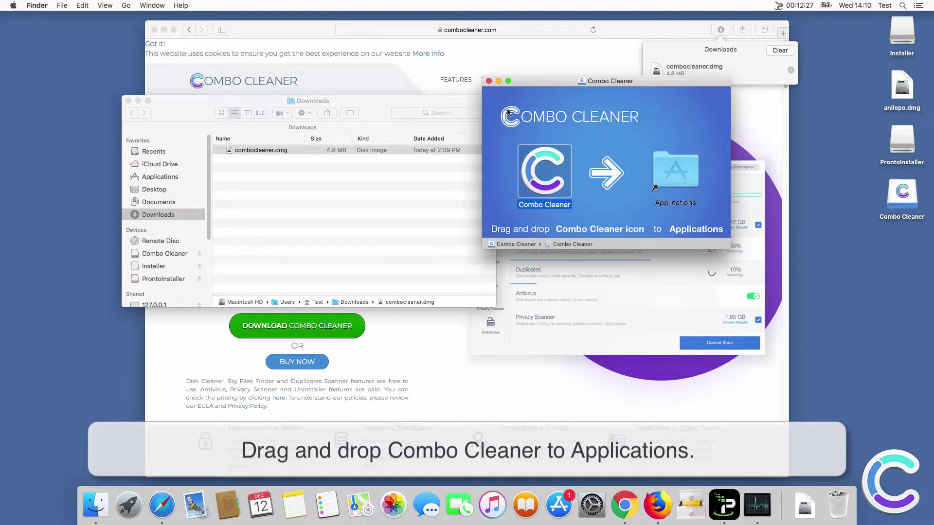
left_click(489, 81)
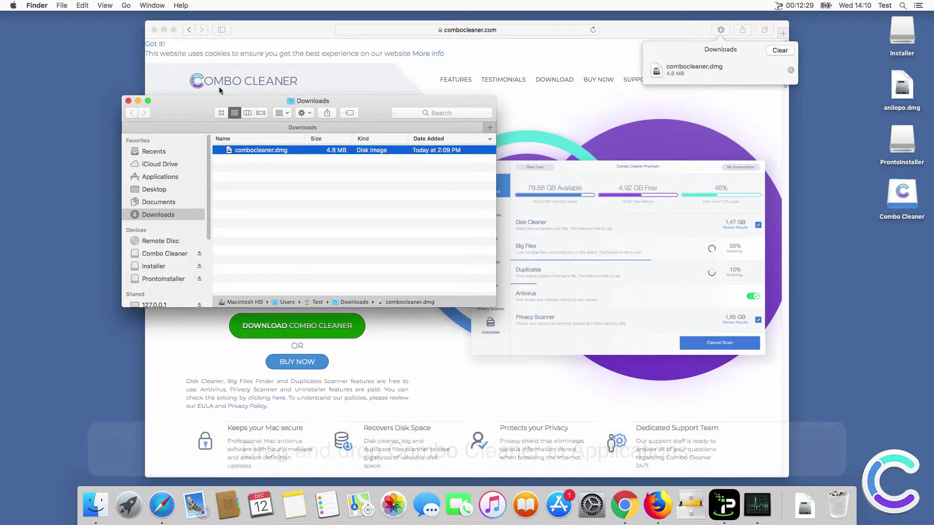
left_click(127, 100)
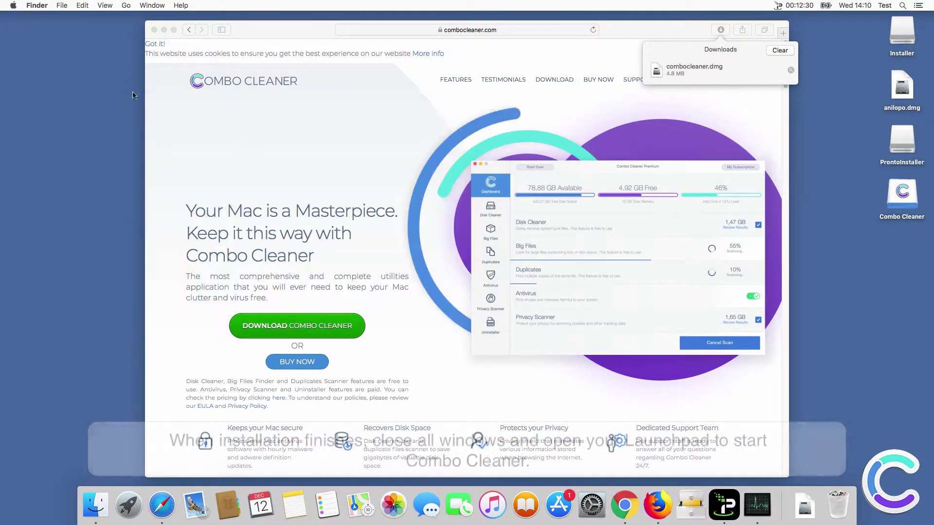
Close Safari, launch Combo Cleaner from Launchpad, and allow the downloaded app to open
left_click(154, 29)
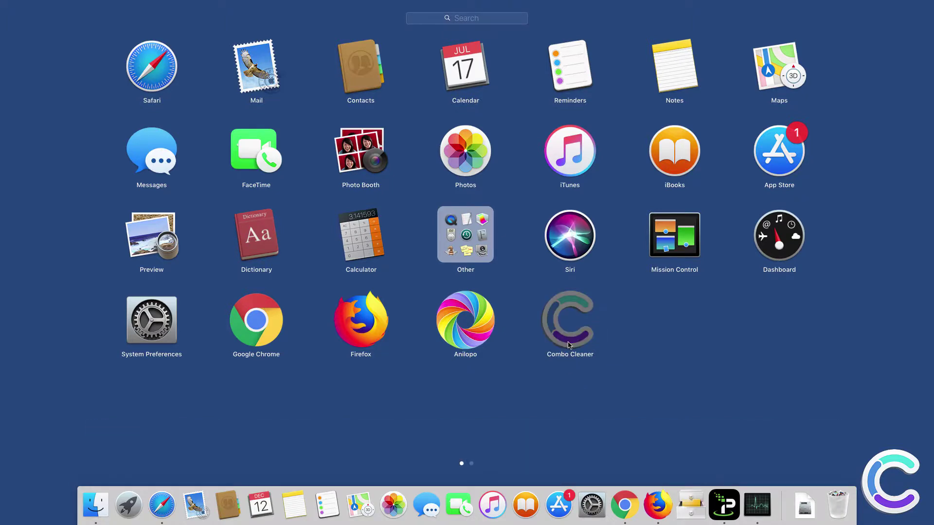
left_click(569, 344)
left_click(553, 173)
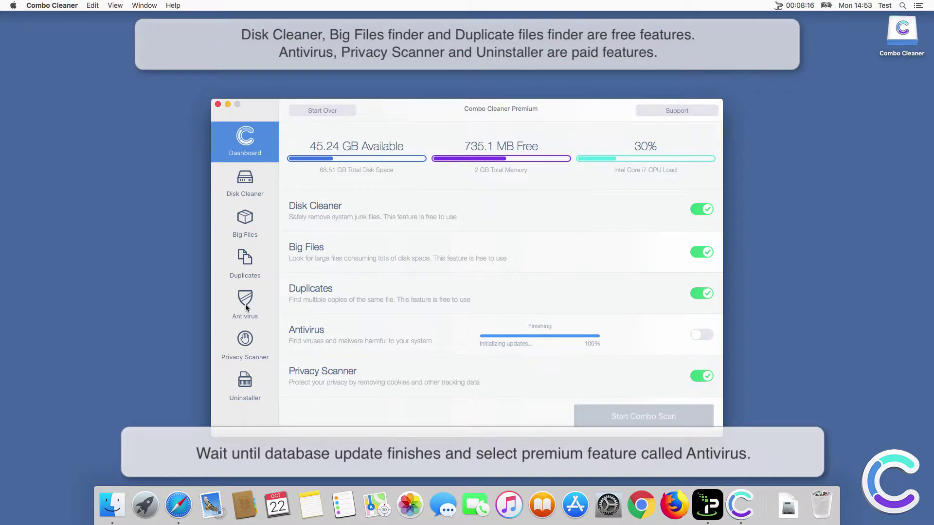
Run an Antivirus Full Scan, remove all detected threats, and restart the Mac
left_click(246, 305)
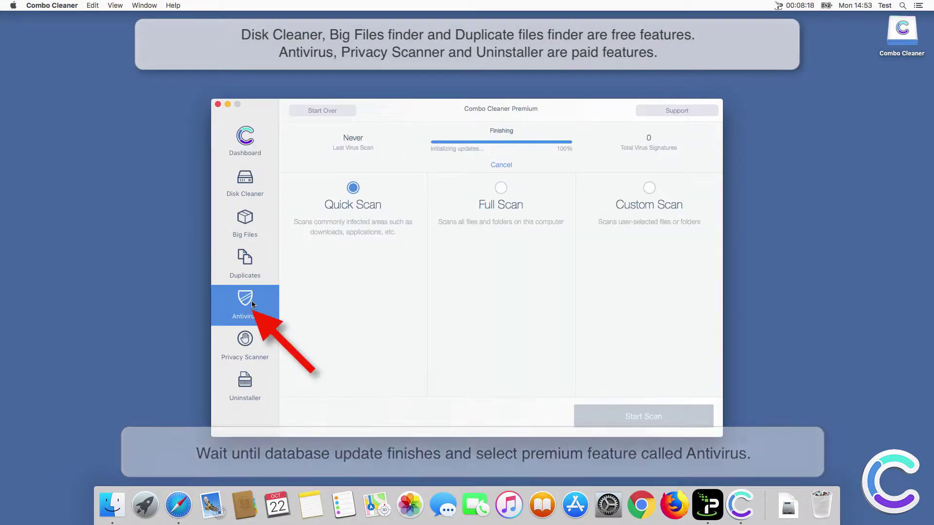
left_click(501, 188)
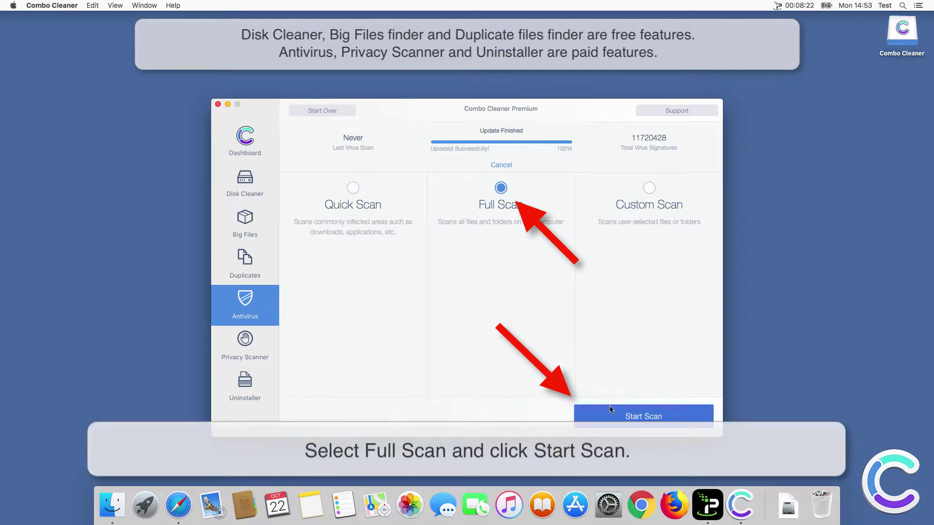
left_click(614, 414)
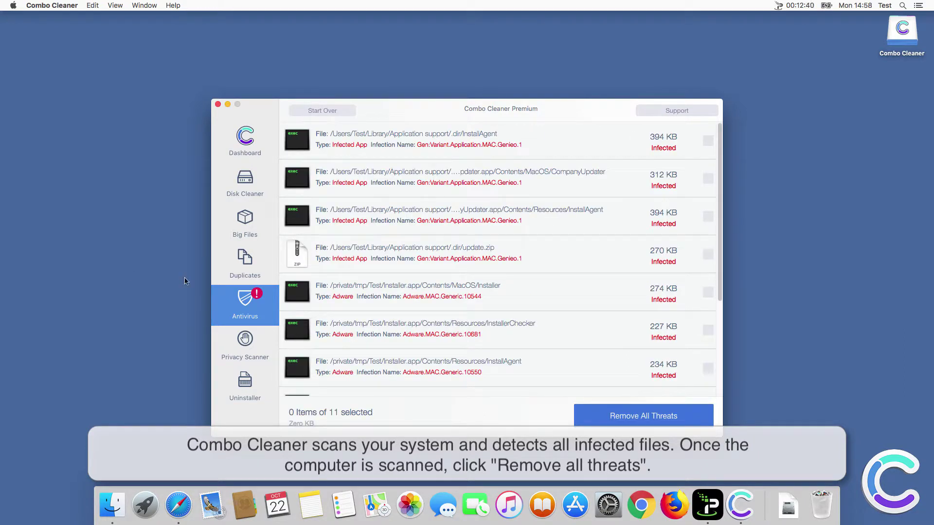
left_click(648, 417)
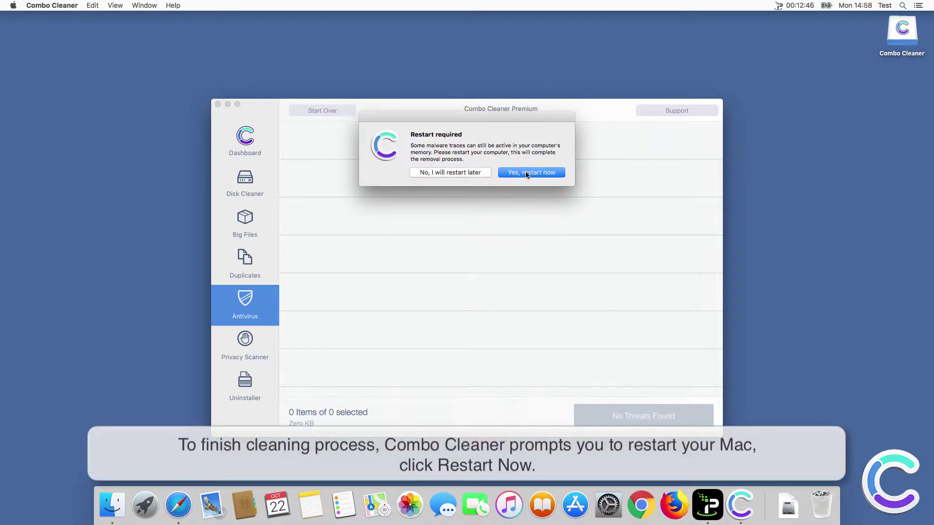
left_click(526, 173)
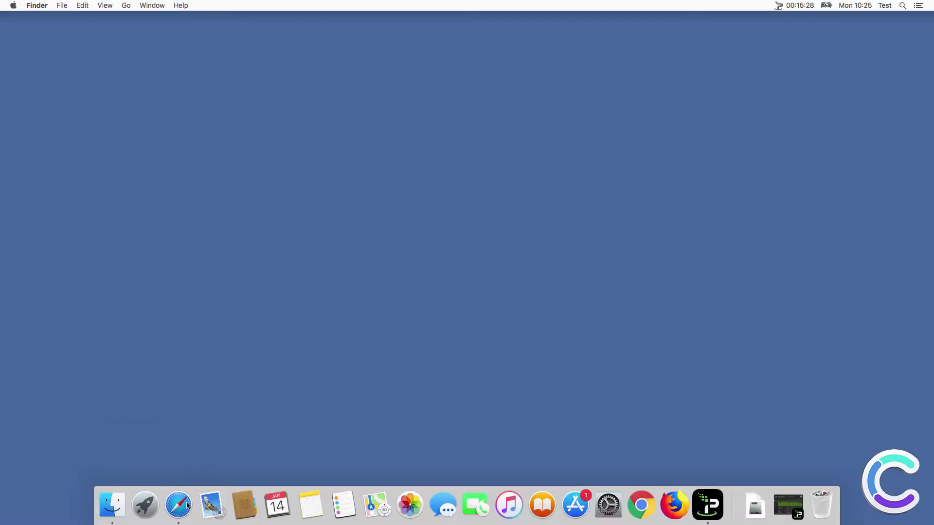
Uninstall the AnySearch extension from Safari's Extensions preferences
left_click(186, 513)
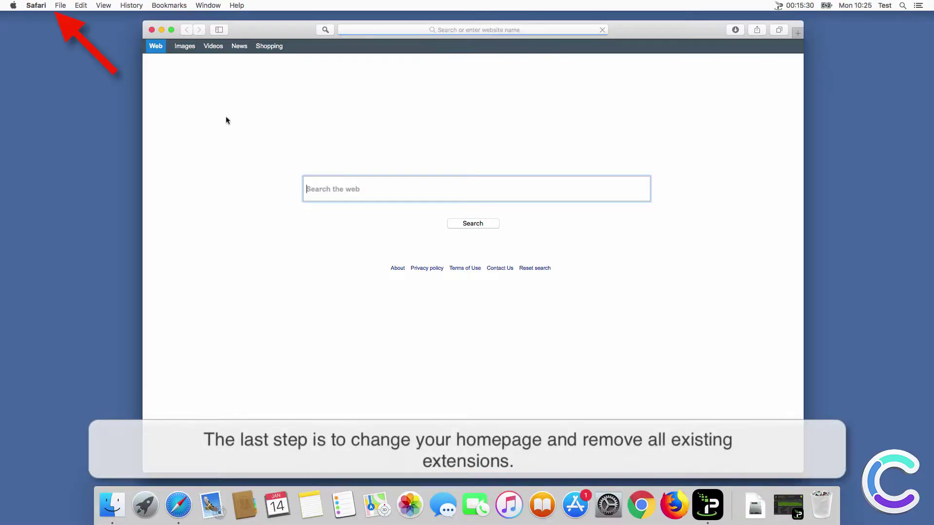
left_click(36, 5)
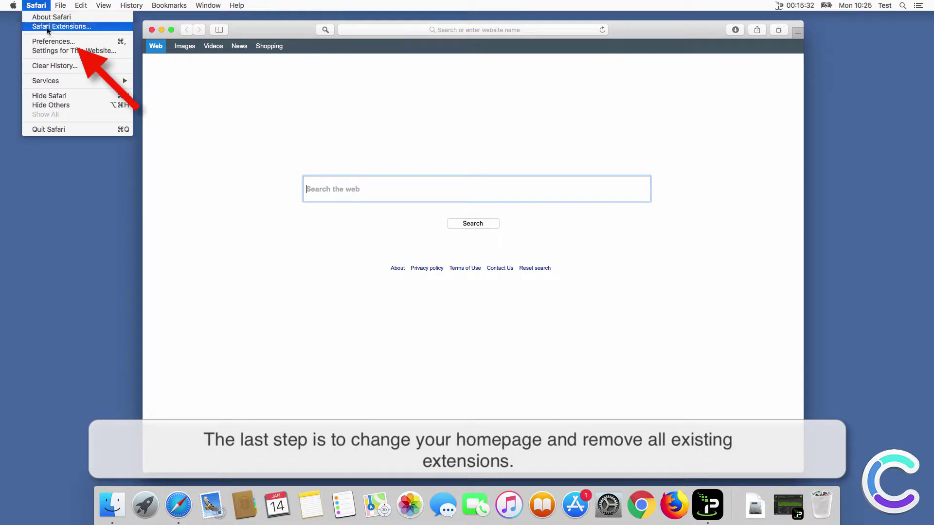
left_click(52, 42)
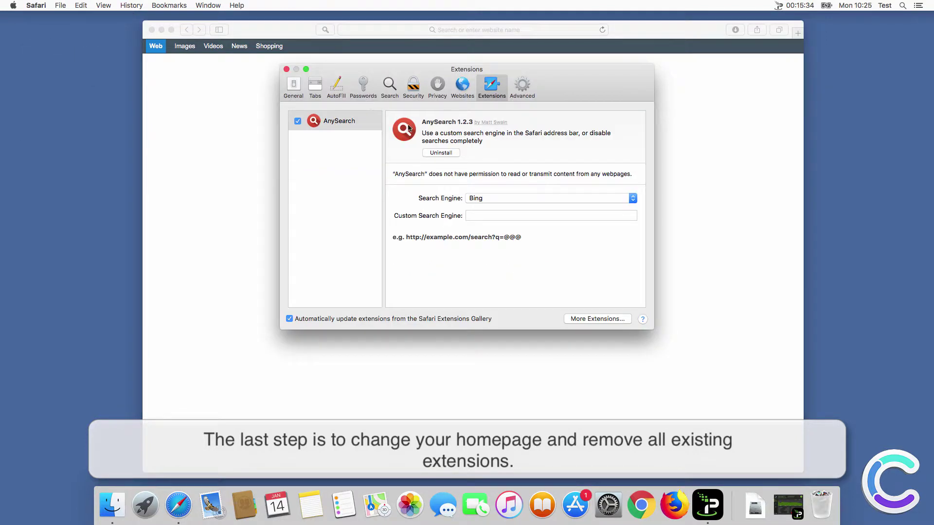
left_click(433, 154)
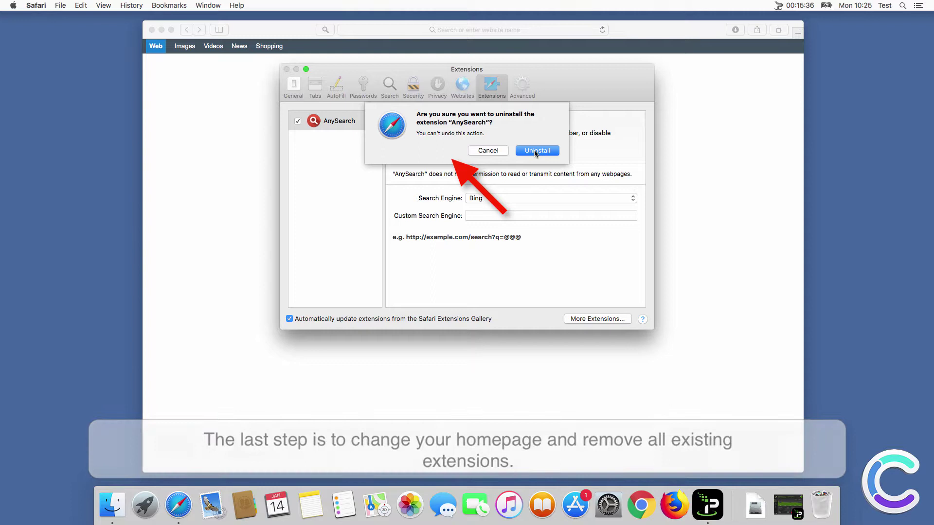
left_click(535, 150)
left_click(396, 93)
left_click(443, 115)
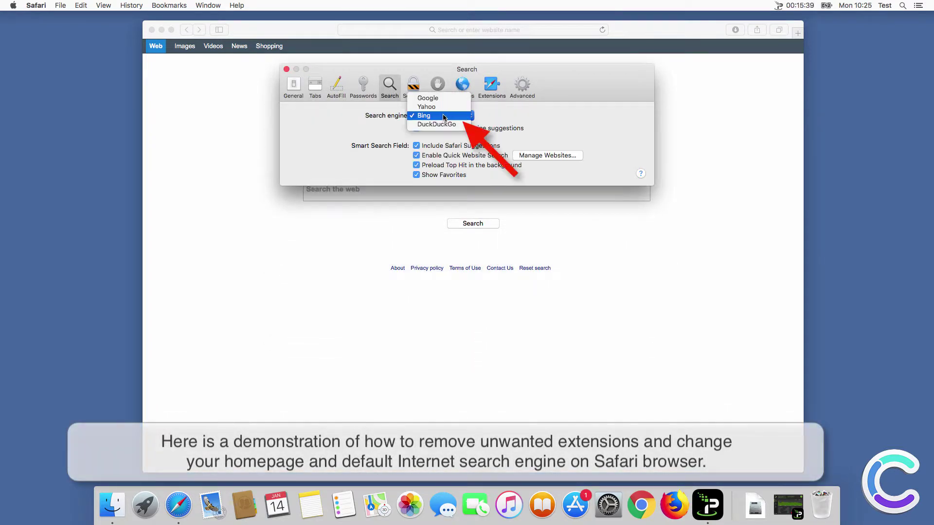
left_click(434, 98)
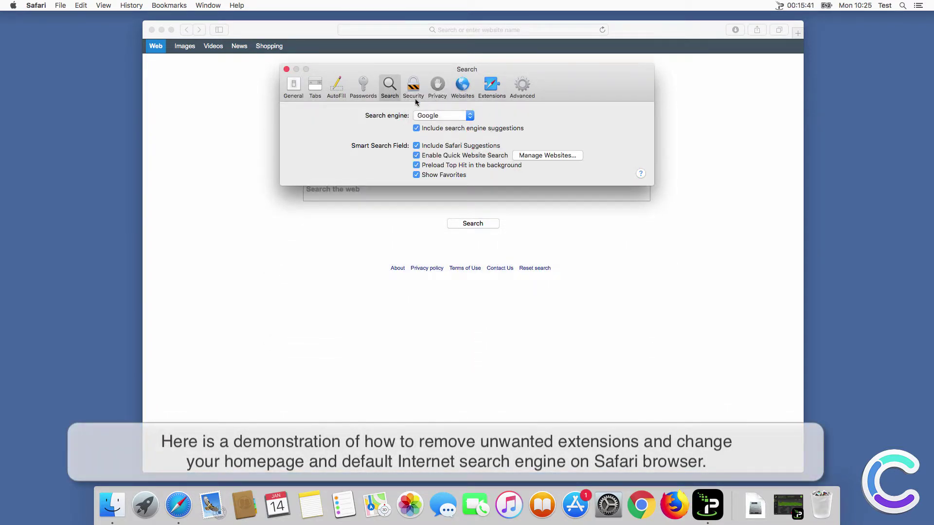
left_click(294, 86)
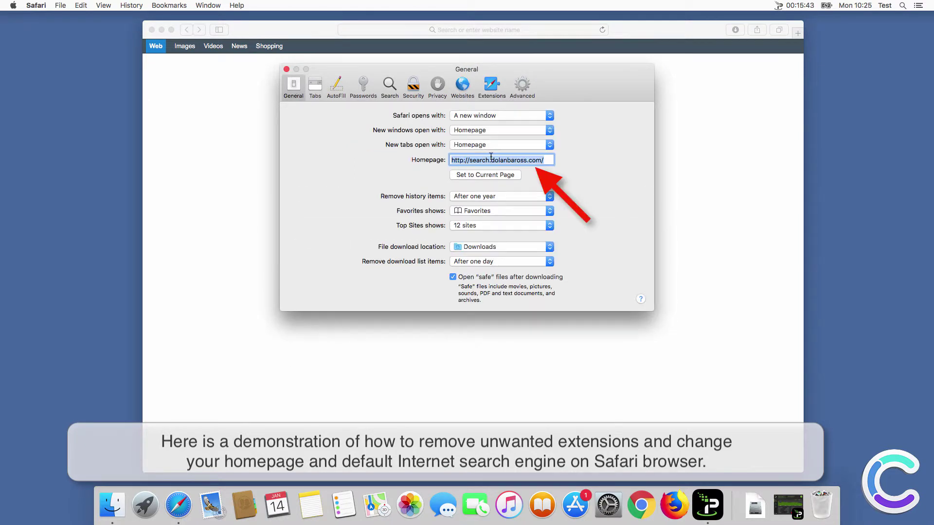
type("www.google.com")
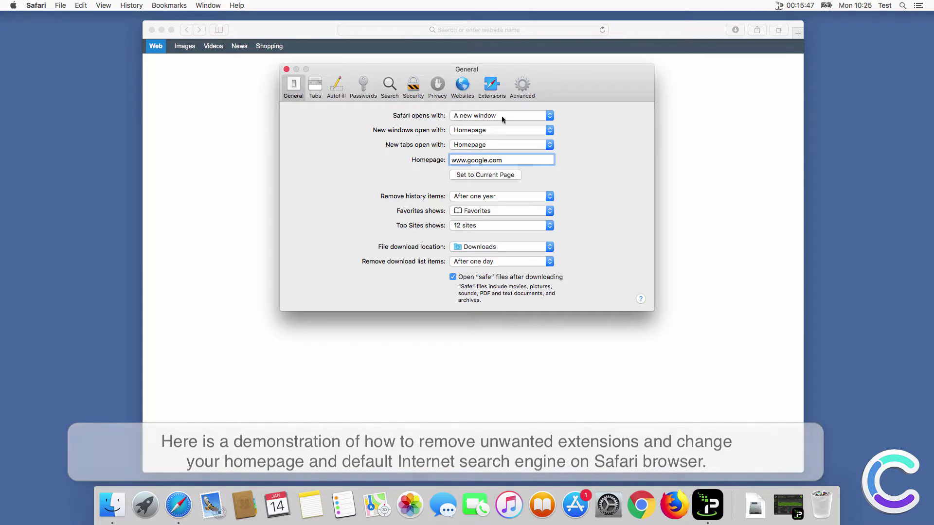
left_click(492, 87)
left_click(521, 161)
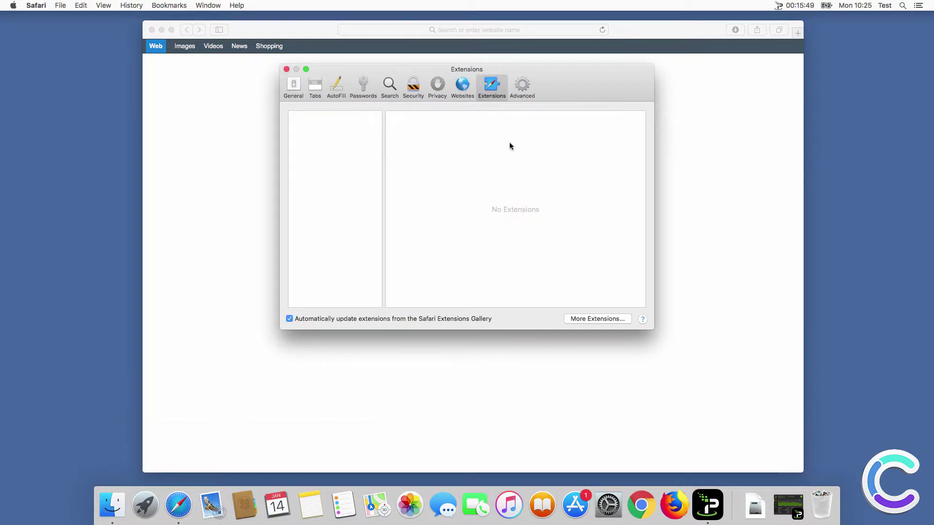
left_click(286, 69)
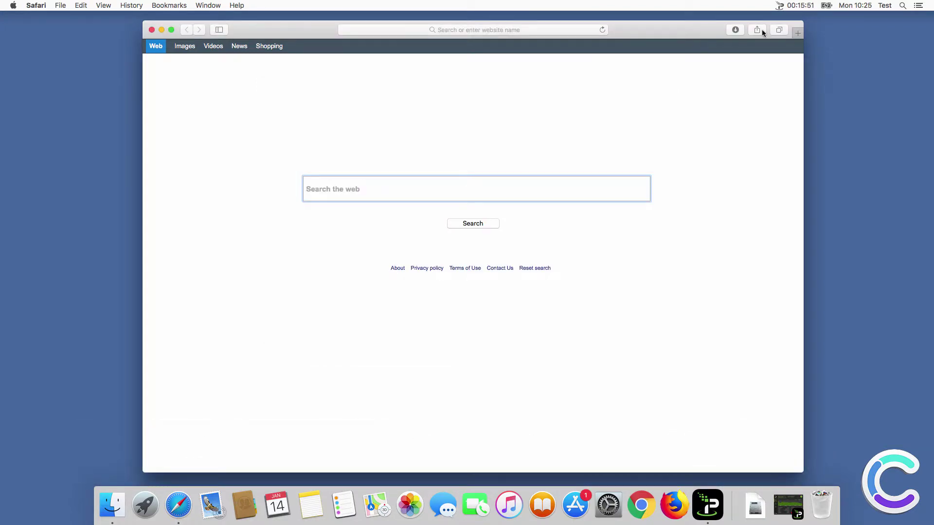
left_click(797, 33)
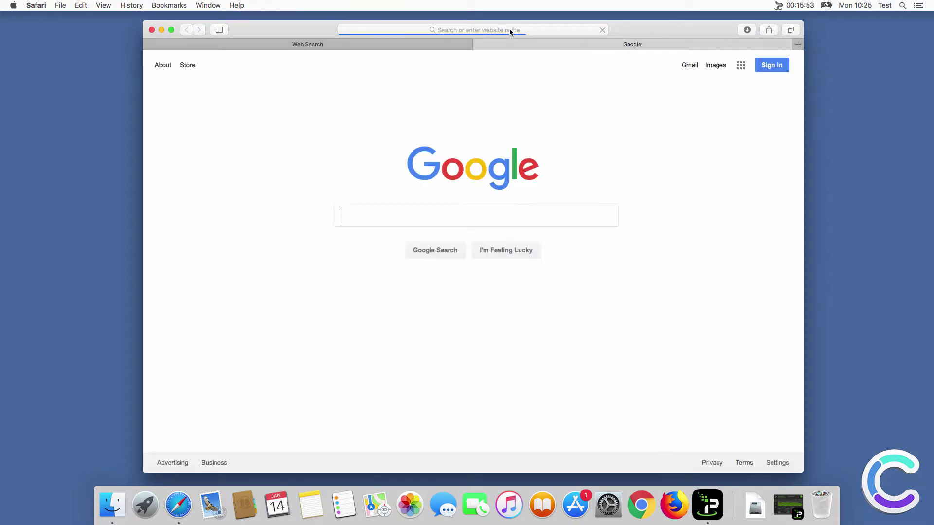
type("search query")
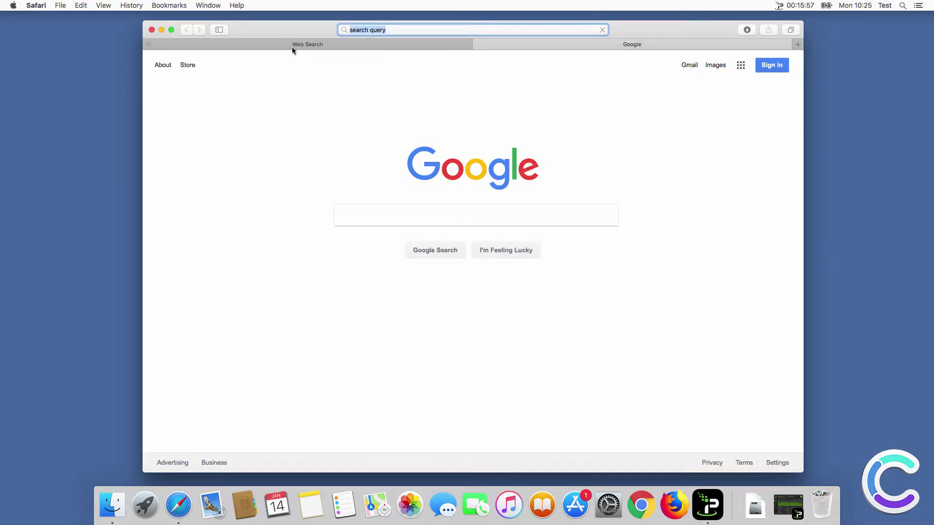
Close Safari, then remove the AnySearch extension from Chrome's Extensions page
left_click(152, 31)
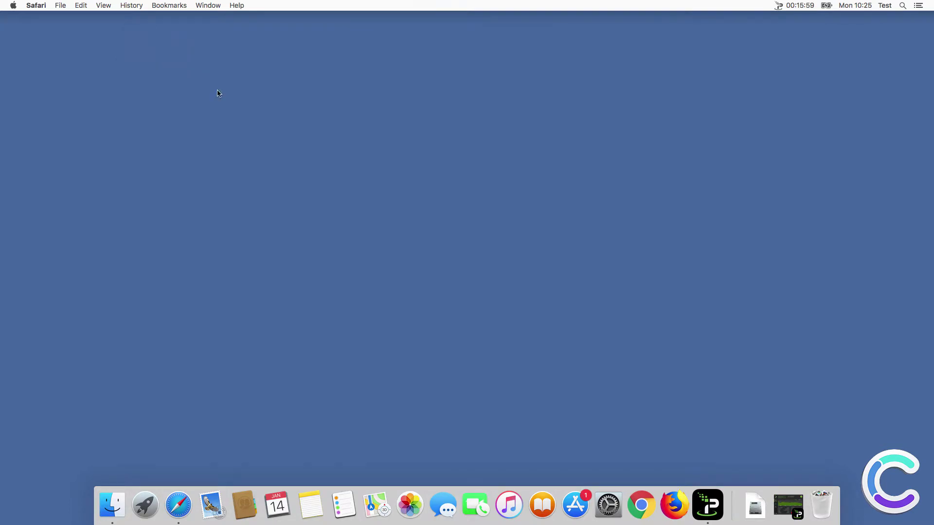
left_click(640, 496)
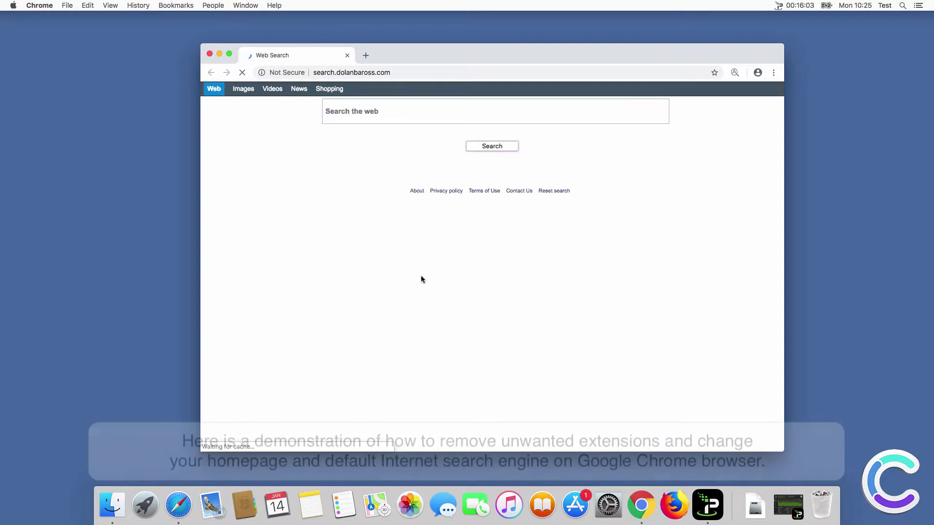
left_click(774, 75)
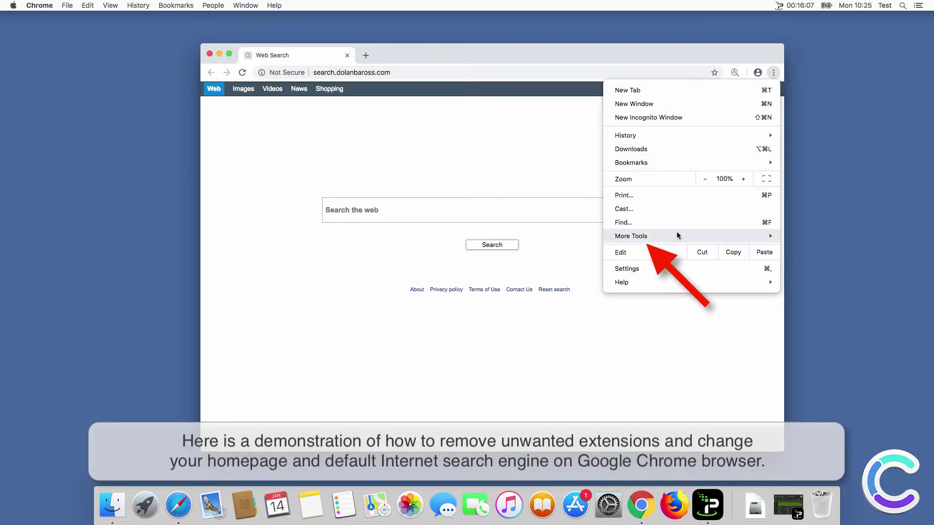
mouse_move(676, 235)
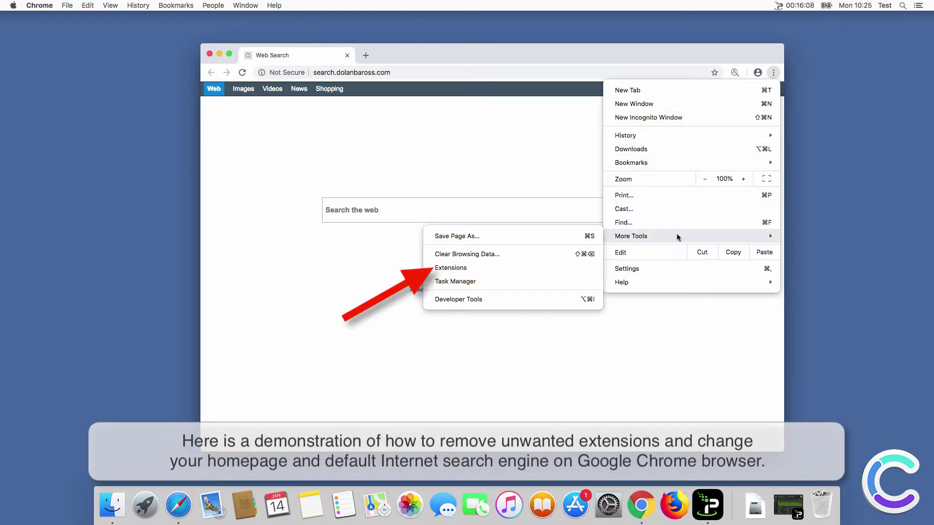
left_click(480, 269)
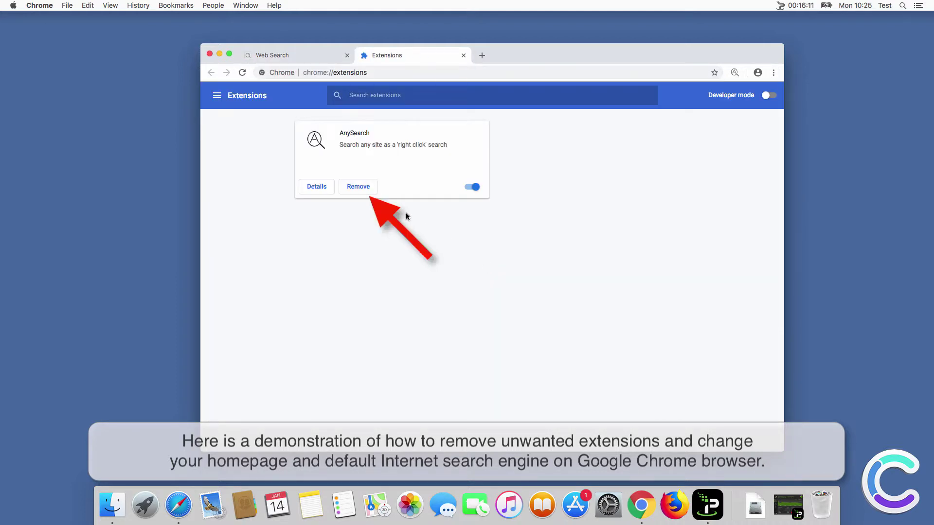
left_click(366, 193)
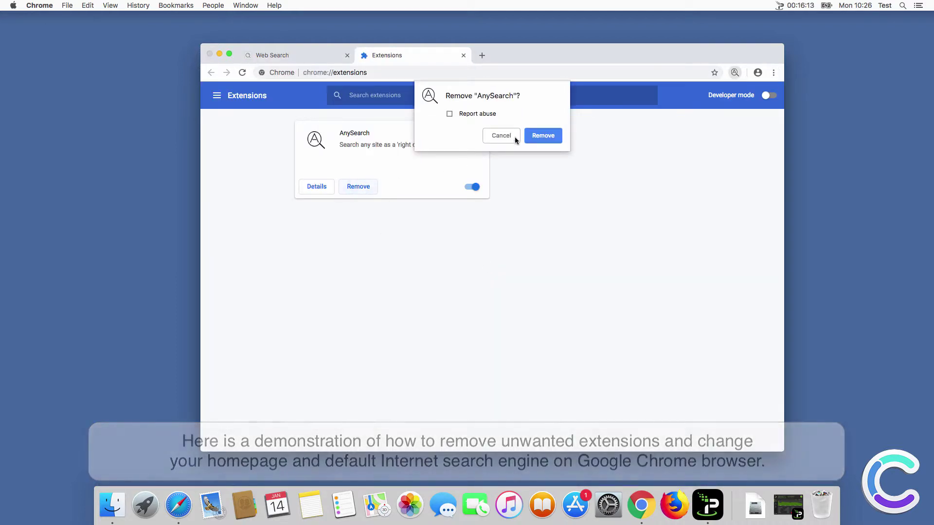
left_click(541, 136)
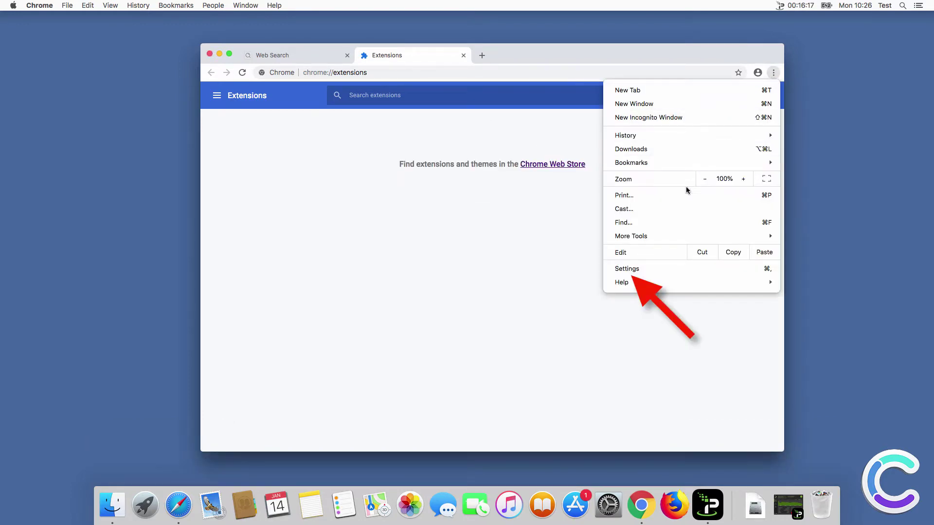
Select Google as Chrome's address-bar search engine in Settings
left_click(632, 271)
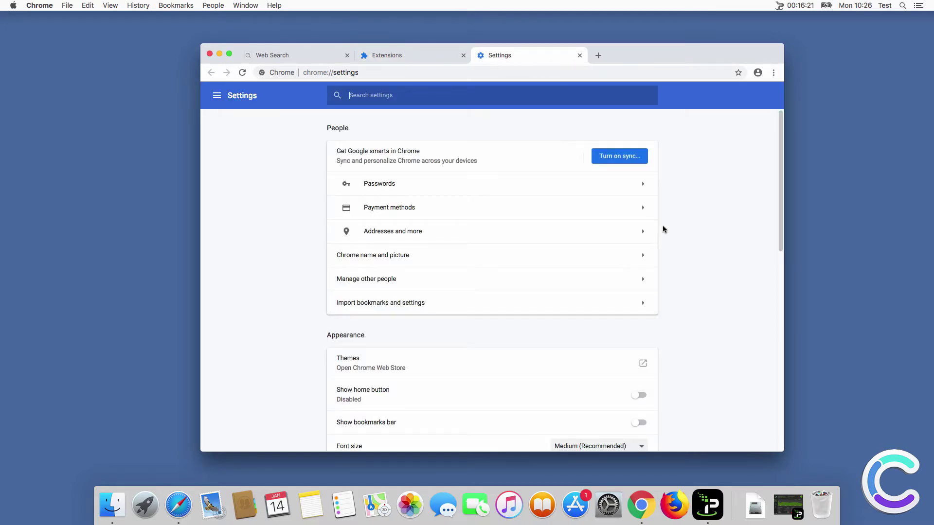
left_click_drag(781, 169, 773, 343)
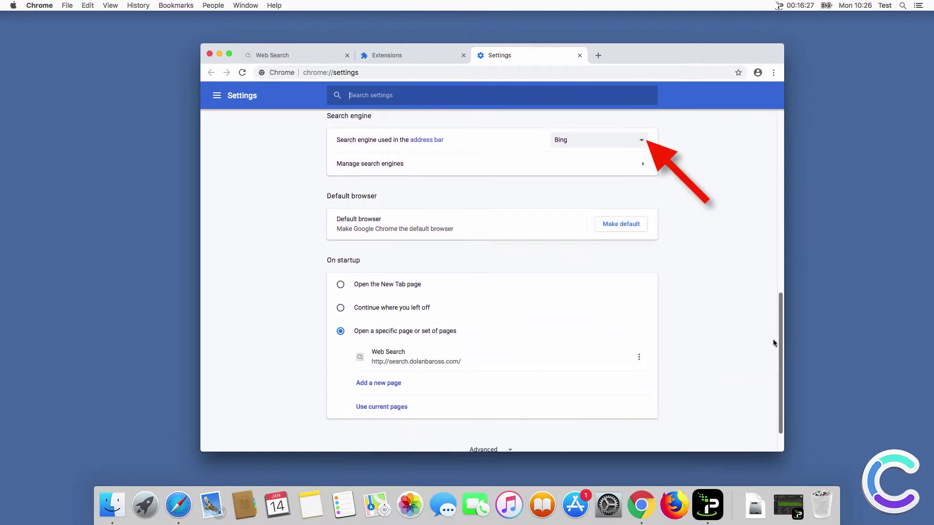
left_click(598, 140)
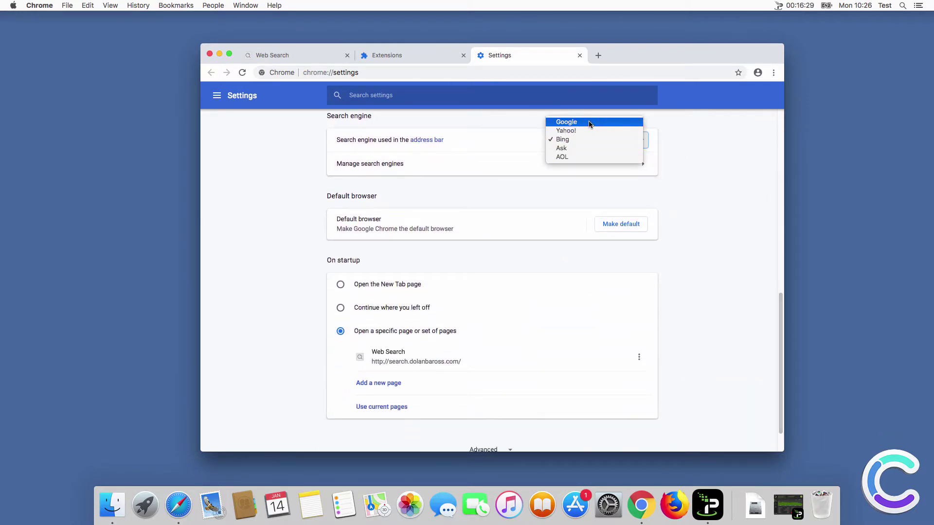
left_click(590, 123)
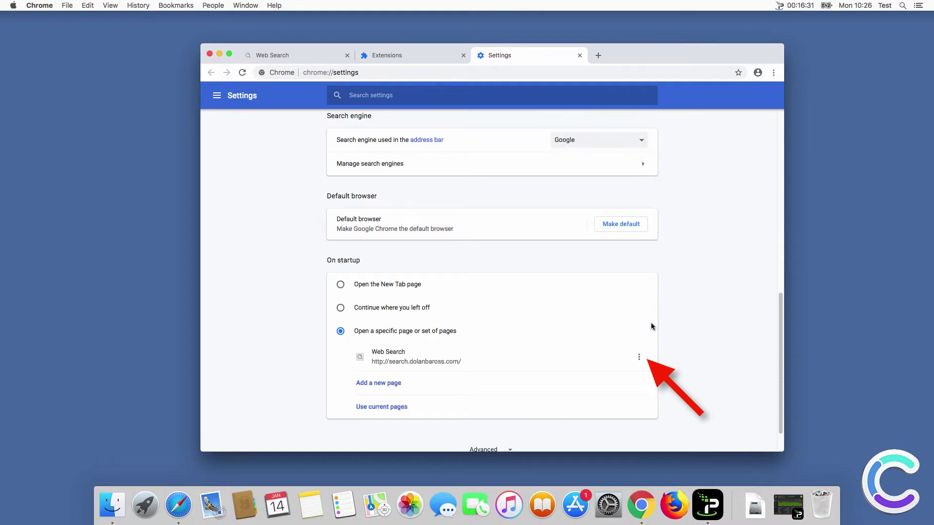
left_click(639, 357)
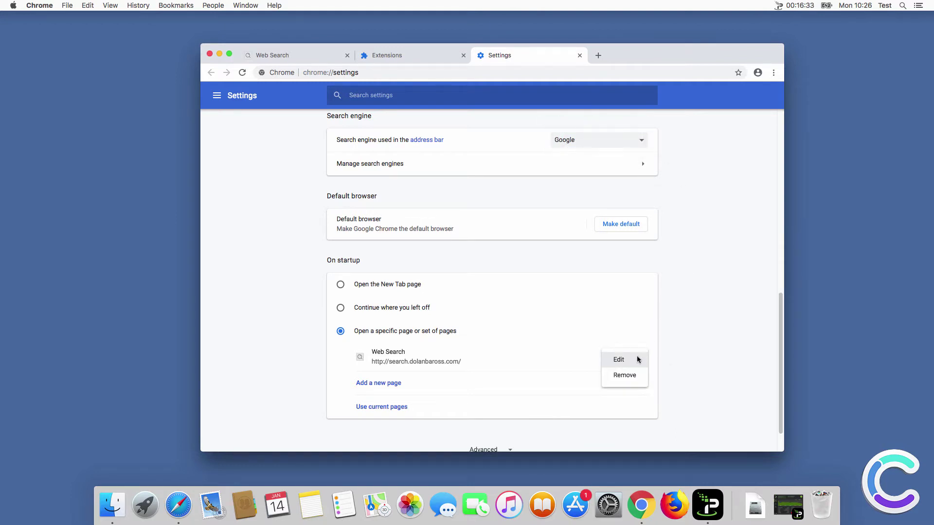
left_click(619, 359)
triple_click(443, 260)
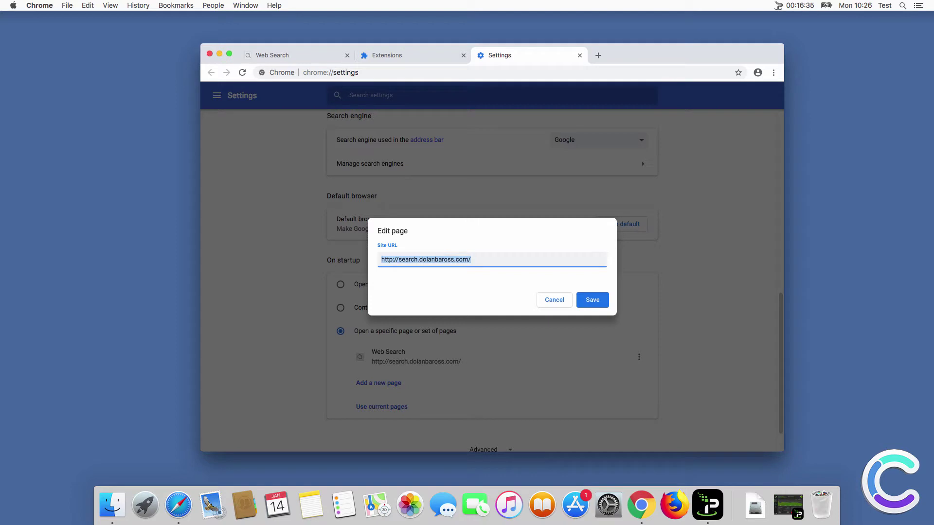
type("www.google.com")
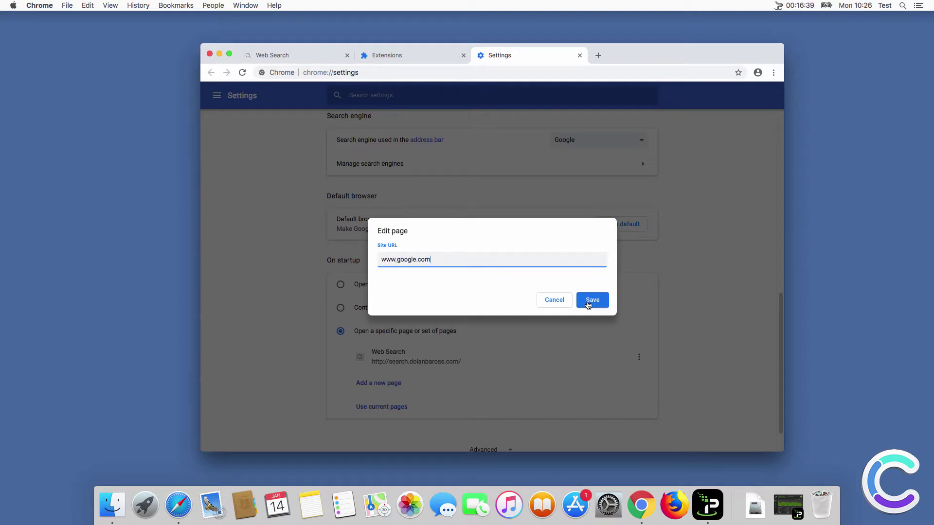
left_click(591, 302)
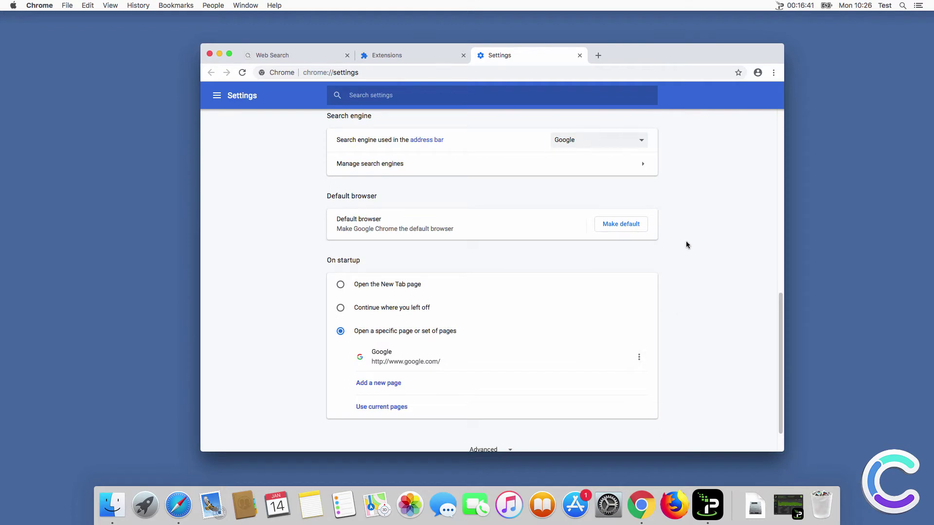
Search 'search query' from a new Chrome tab to verify Google results, then close Chrome
left_click(598, 55)
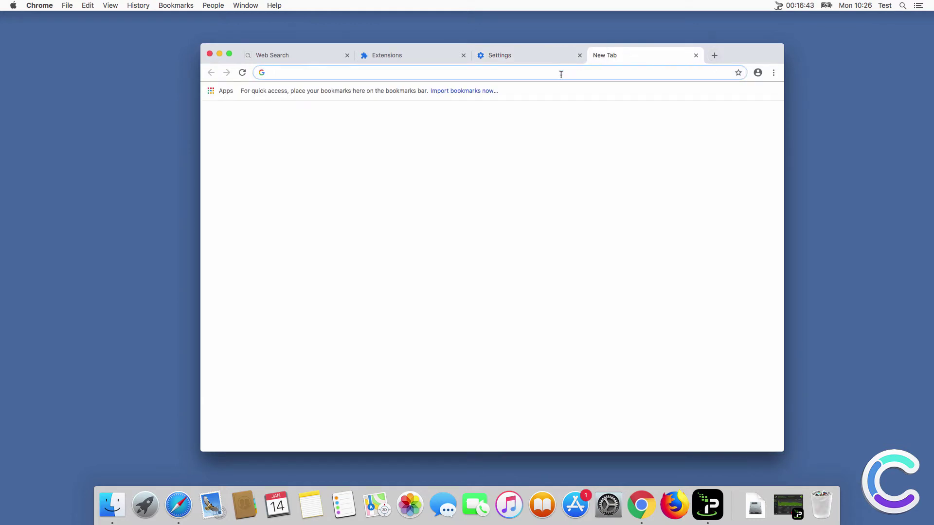
type("se")
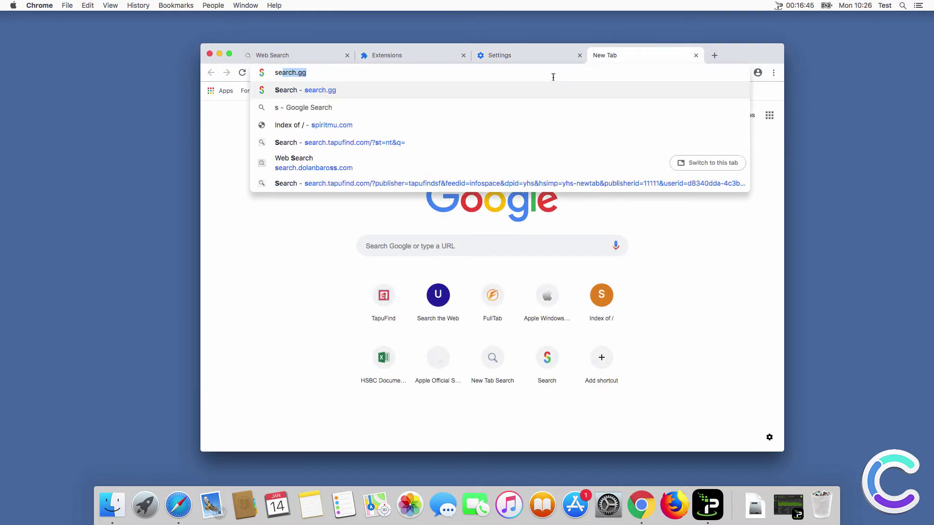
type("arch query")
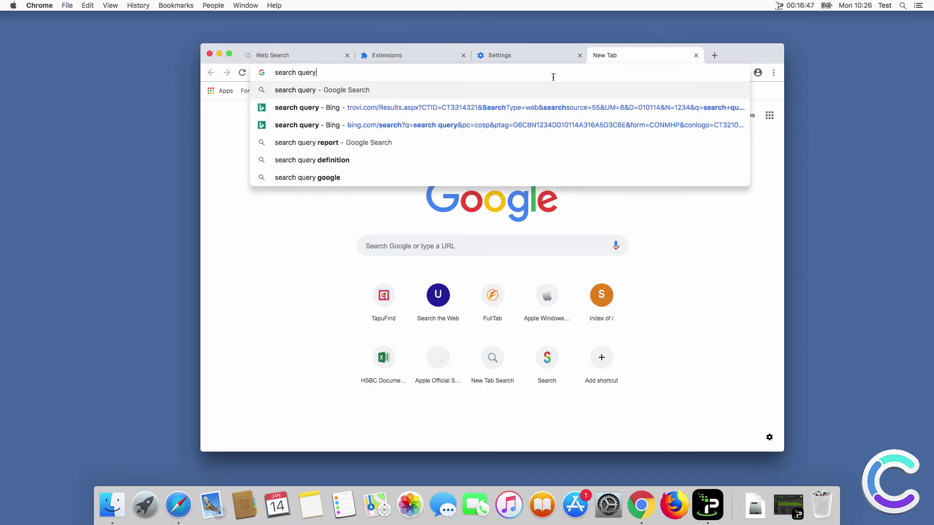
key("Return")
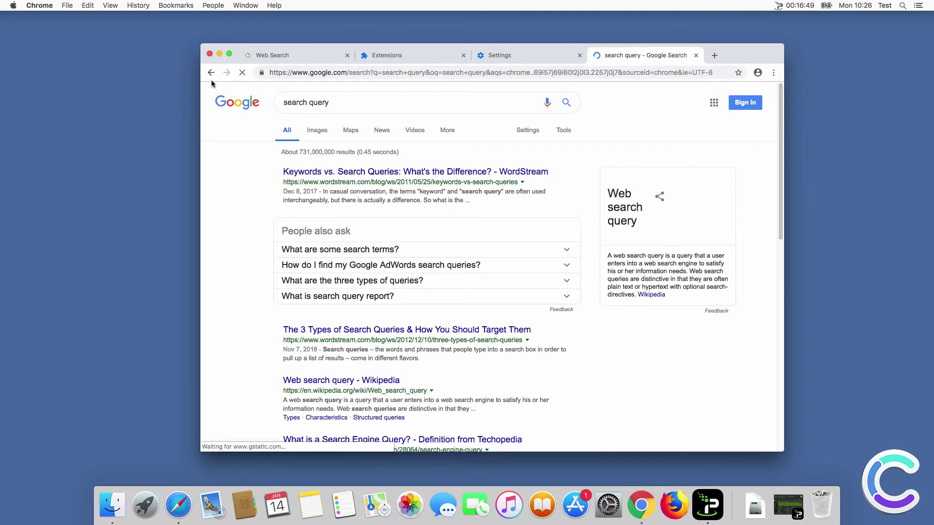
left_click(209, 55)
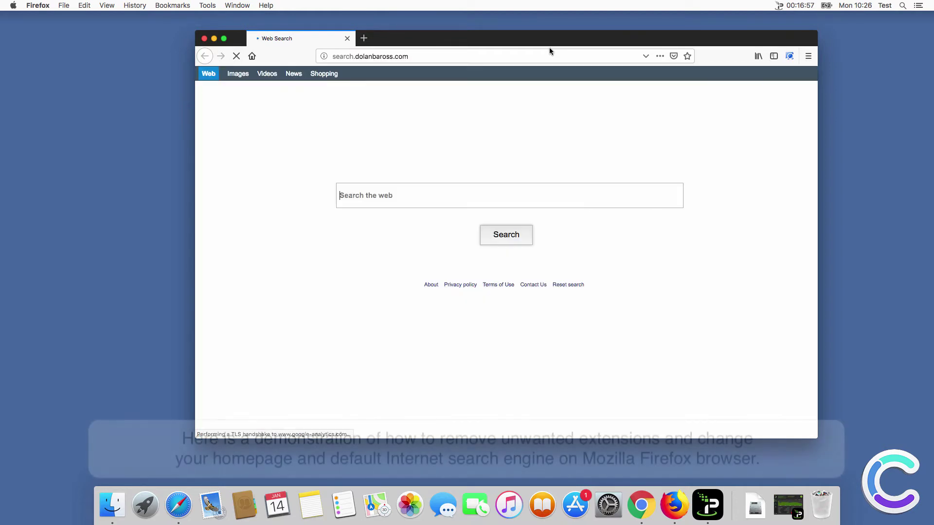
Remove the AIO Search extension in Firefox Add-ons, then open Firefox Preferences
left_click(809, 56)
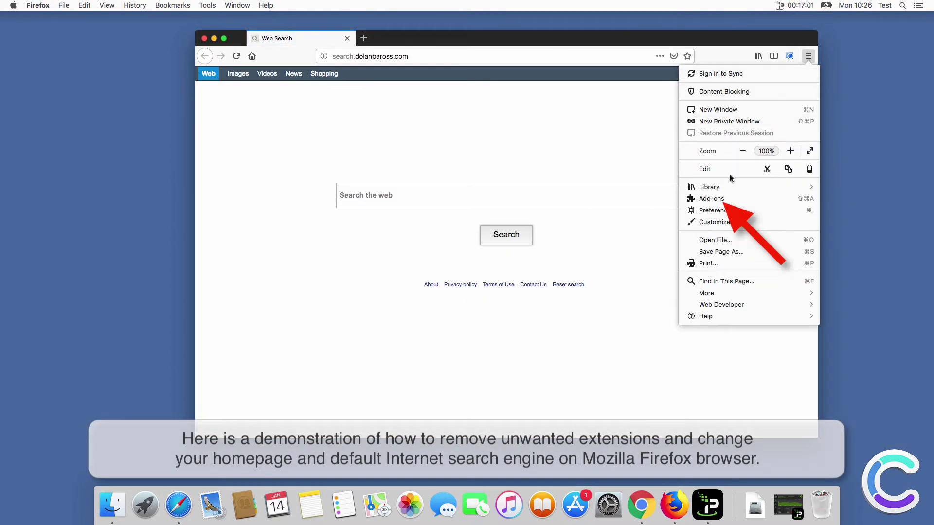
left_click(729, 199)
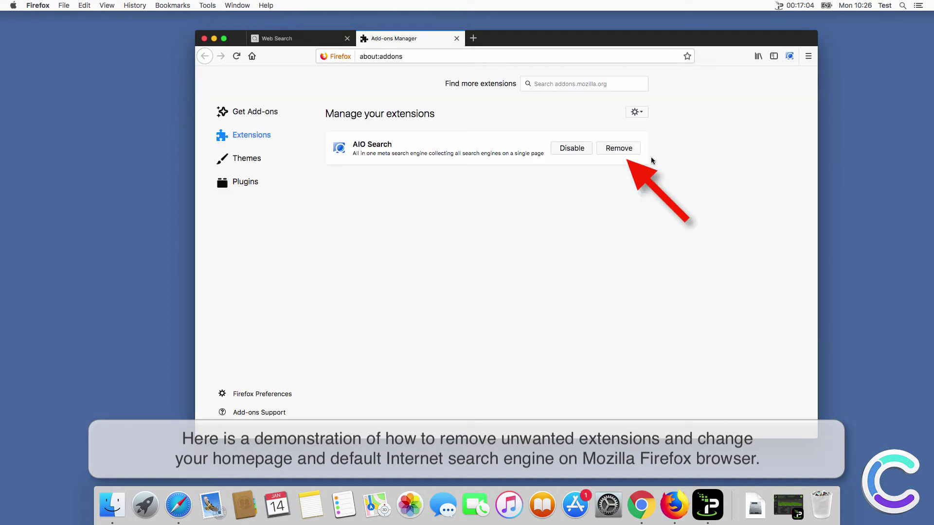
left_click(626, 151)
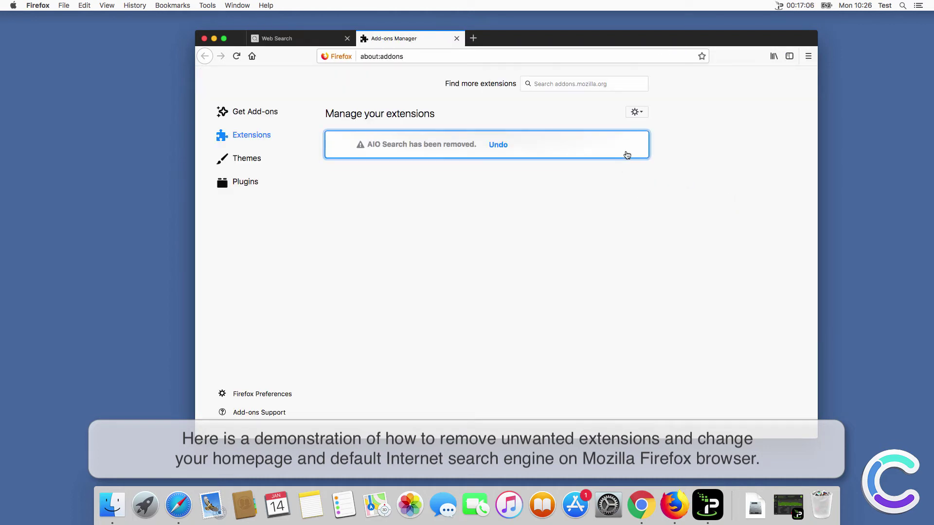
left_click(808, 57)
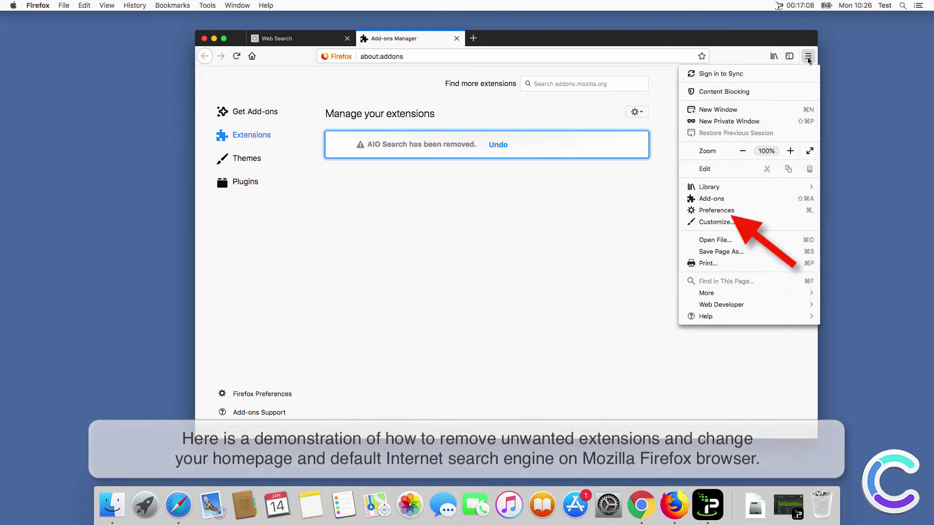
left_click(721, 209)
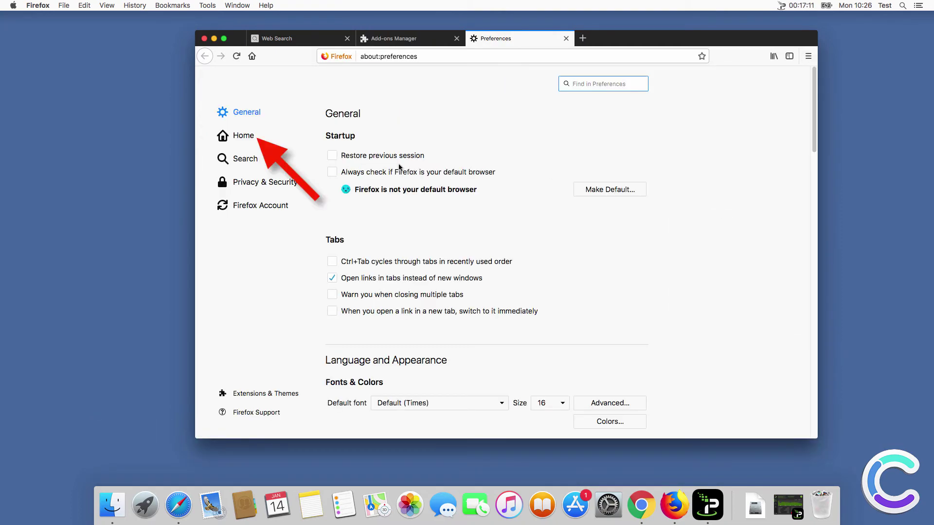
left_click(245, 137)
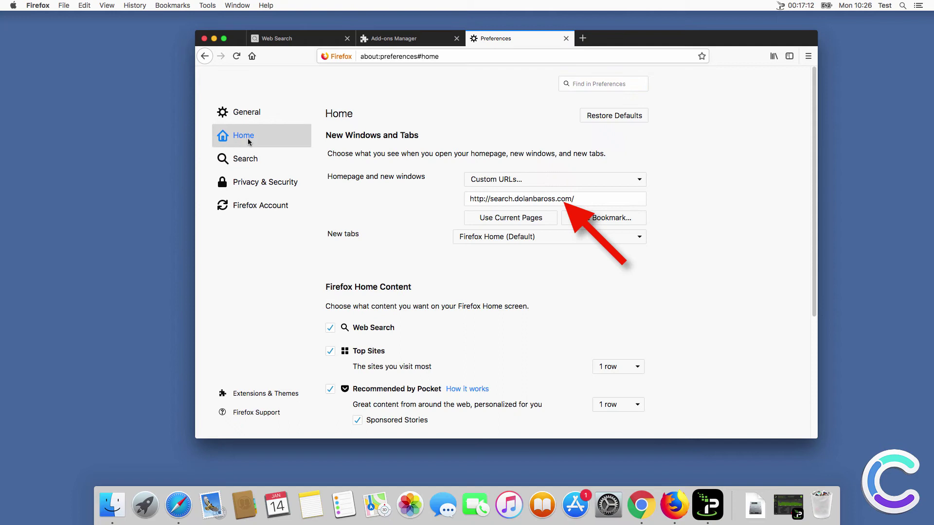
triple_click(549, 198)
type("www")
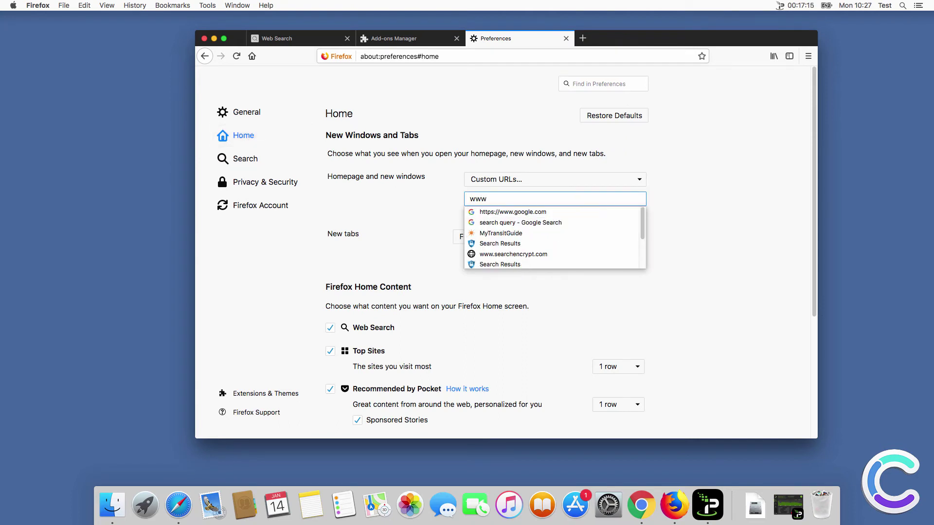
type(".g")
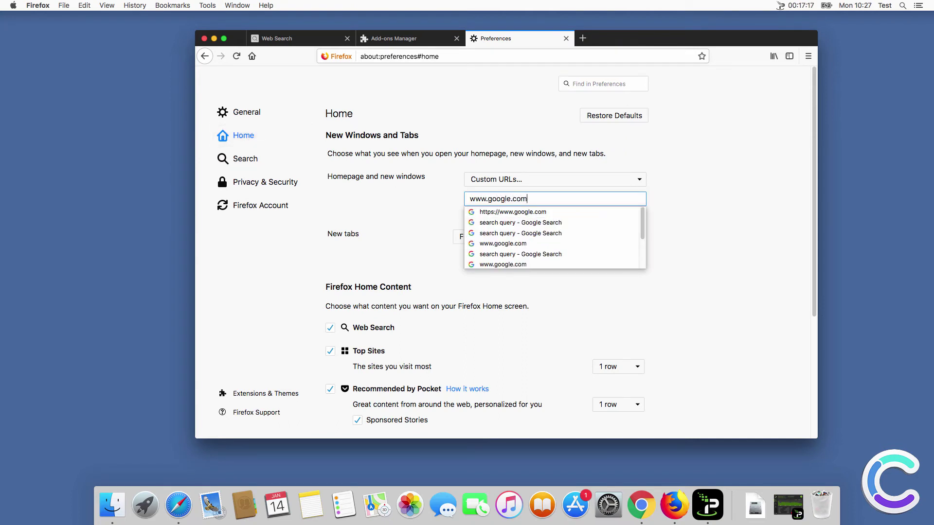
type("oogle.com")
key("Return")
key("shift+Tab")
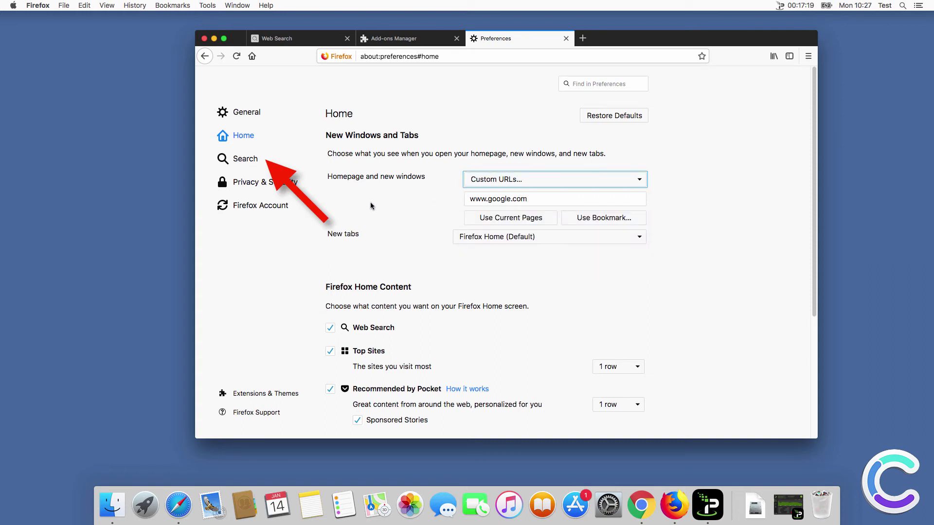
Choose Google as Firefox's default search engine in the Search settings
left_click(242, 160)
left_click(368, 298)
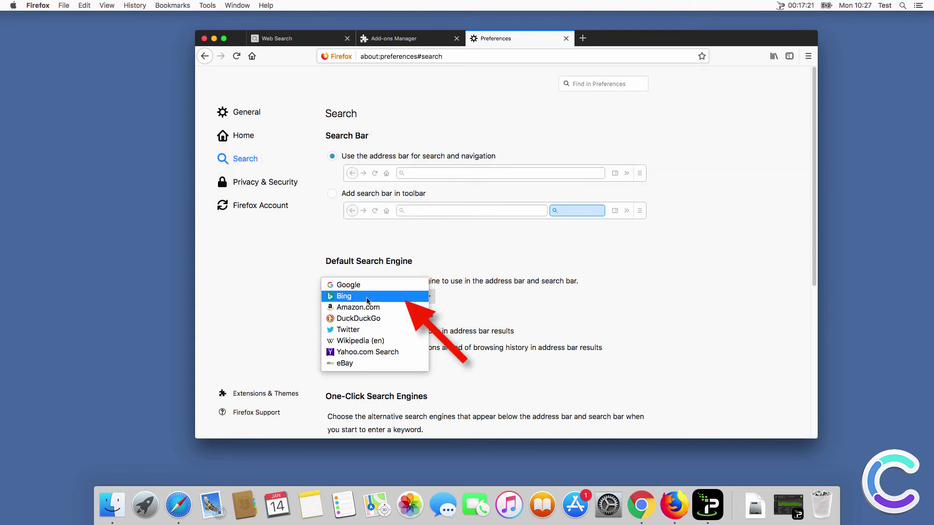
left_click(368, 286)
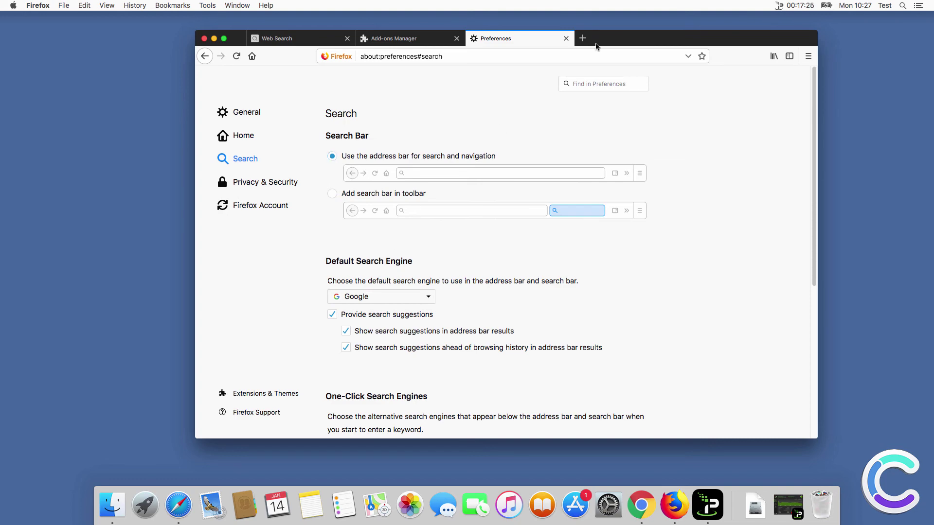
Test a new-tab search for 'search query', confirm Google results, and close Firefox
left_click(583, 39)
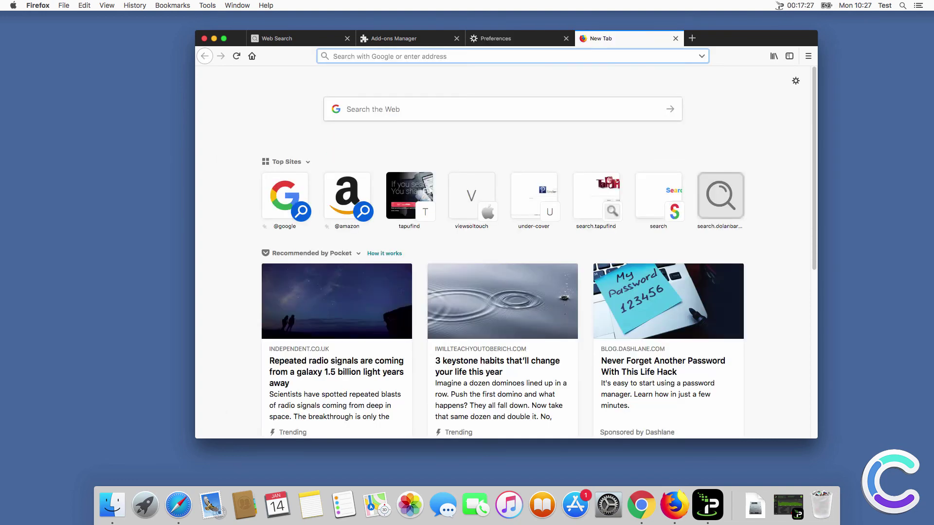
type("search?client=firefox-b-1-ab&q=search+query")
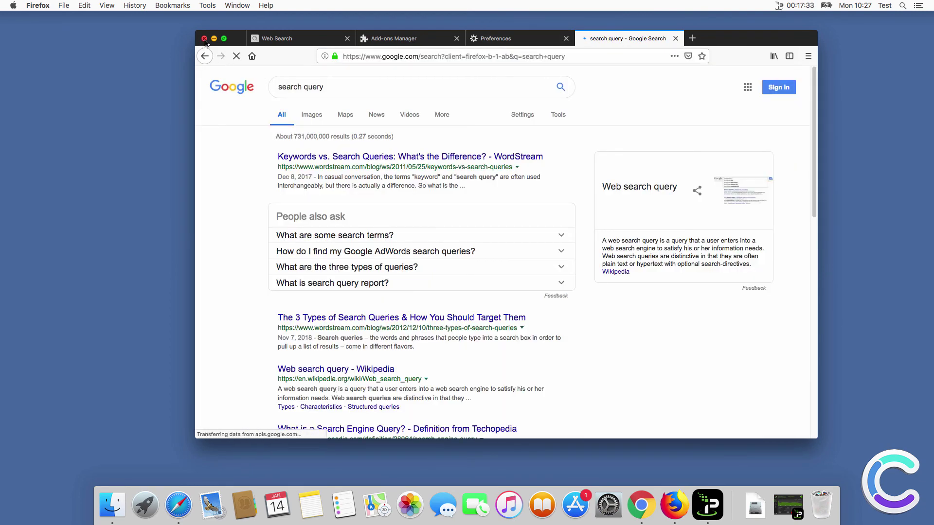
left_click(205, 40)
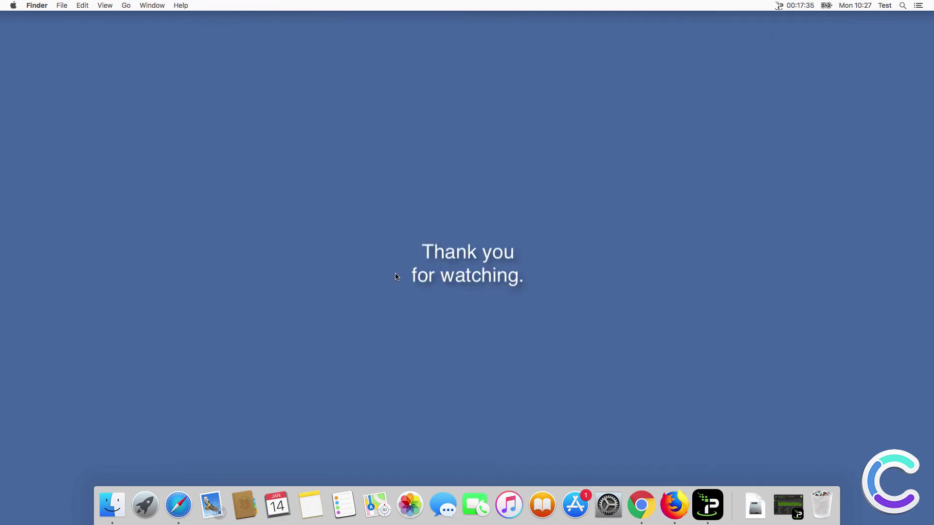